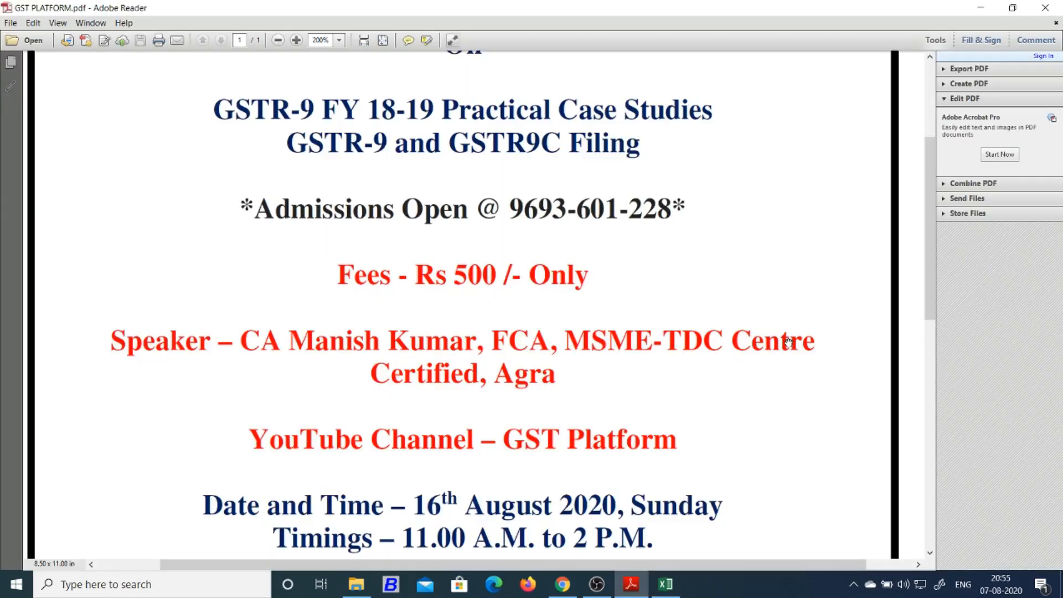
Highlight the '16th August 2020, Sunday' event date in yellow in the flyer
{"action": "scroll", "coordinate": [772, 360], "scroll_direction": "down", "scroll_amount": 3}
{"action": "scroll", "coordinate": [720, 371], "scroll_direction": "down", "scroll_amount": 3}
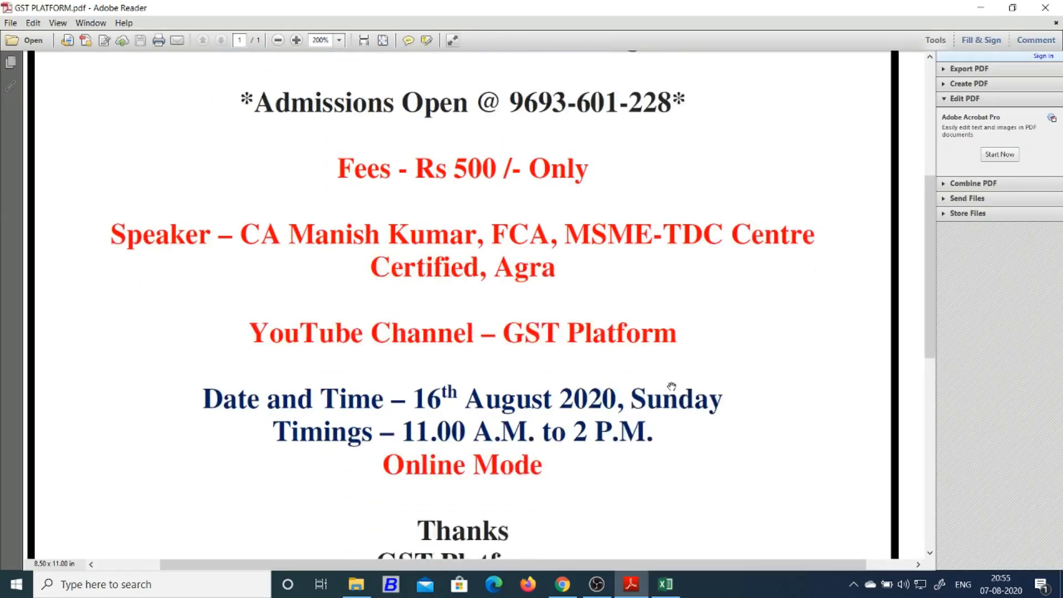
{"action": "left_click", "coordinate": [427, 42]}
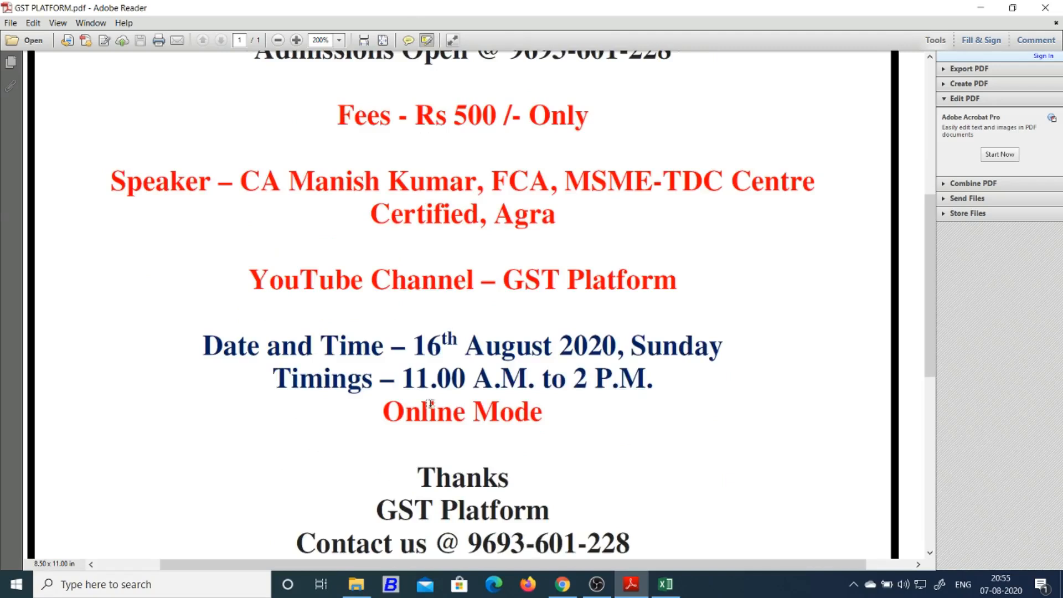
{"action": "left_click_drag", "start_coordinate": [414, 345], "coordinate": [714, 355]}
{"action": "scroll", "coordinate": [731, 437], "scroll_direction": "up", "scroll_amount": 8}
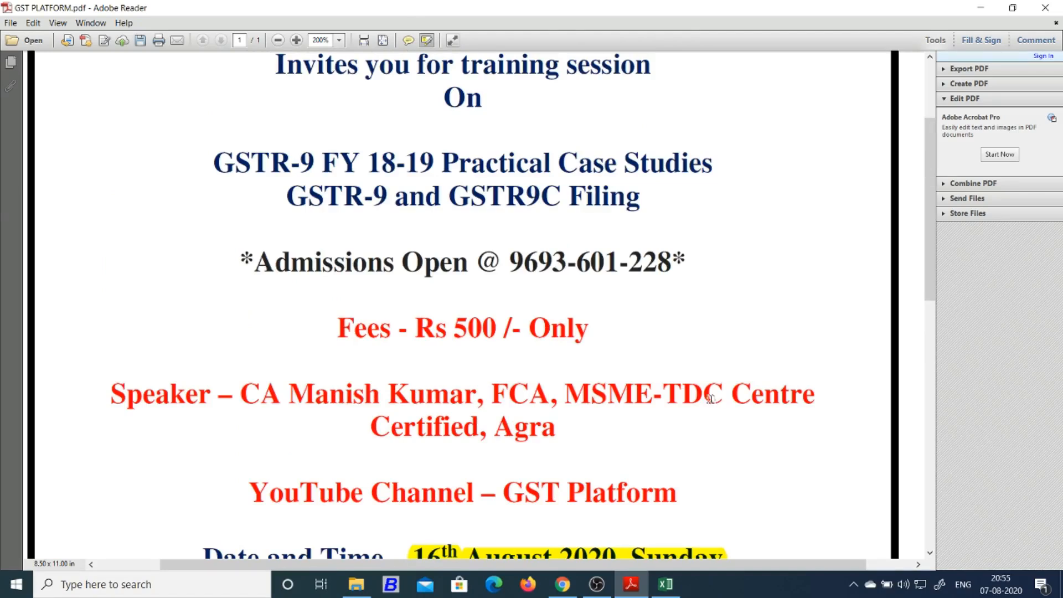
Highlight the admissions contact number with the 'Fees -' label and the session timings line
{"action": "scroll", "coordinate": [517, 252], "scroll_direction": "down", "scroll_amount": 2}
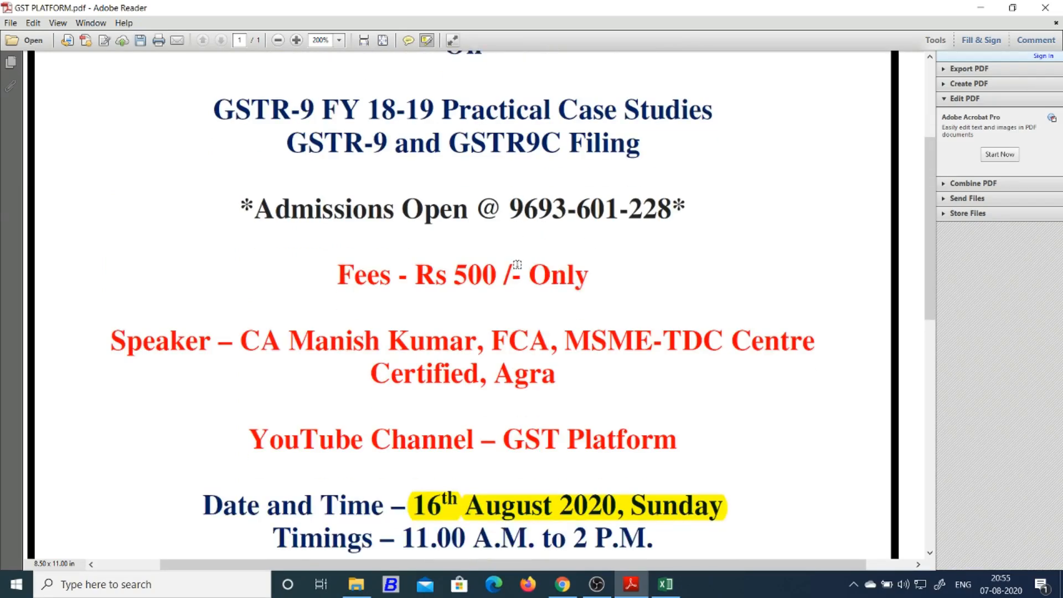
{"action": "left_click_drag", "start_coordinate": [506, 205], "coordinate": [720, 214]}
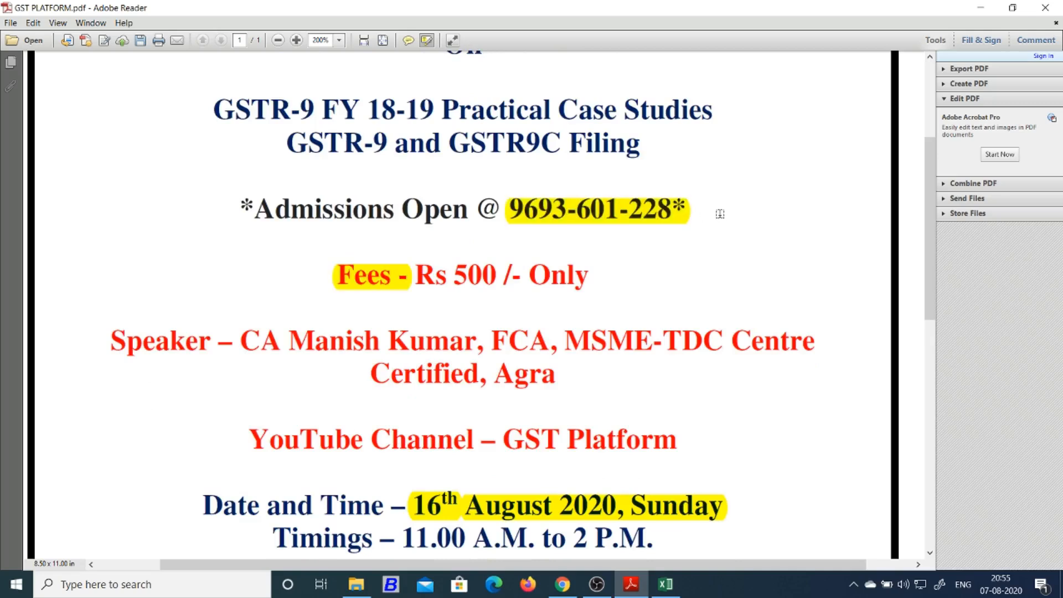
{"action": "scroll", "coordinate": [714, 245], "scroll_direction": "down", "scroll_amount": 3}
{"action": "left_click_drag", "start_coordinate": [403, 450], "coordinate": [661, 459]}
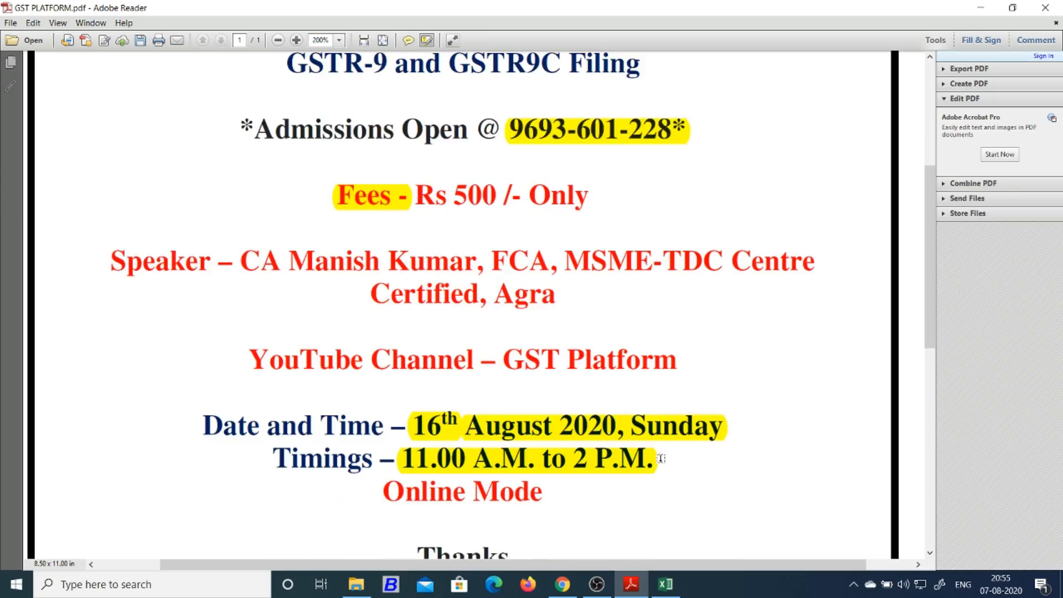
{"action": "left_click", "coordinate": [857, 590]}
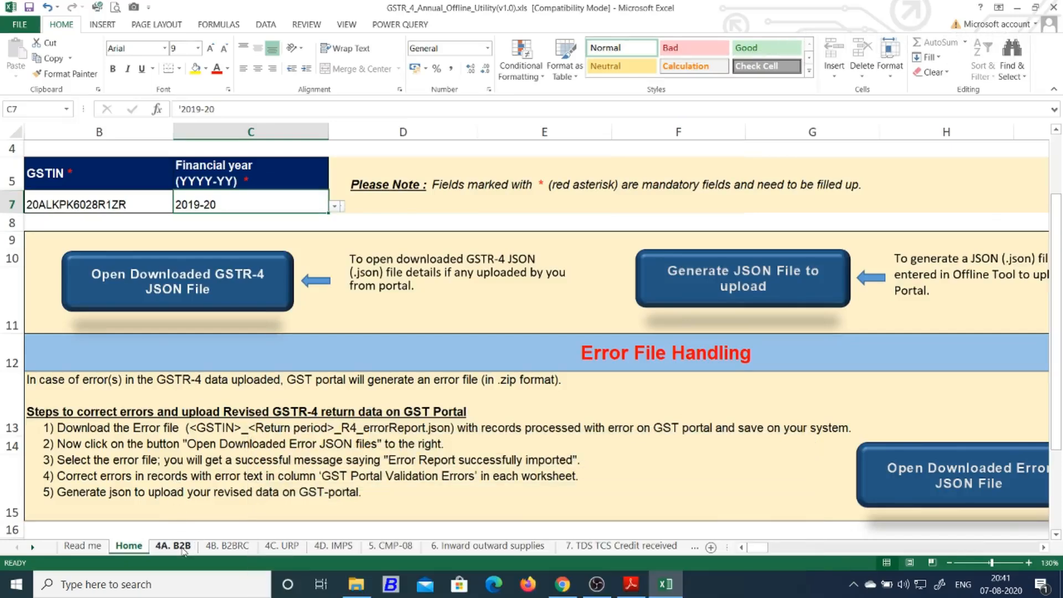
{"action": "left_click", "coordinate": [562, 585]}
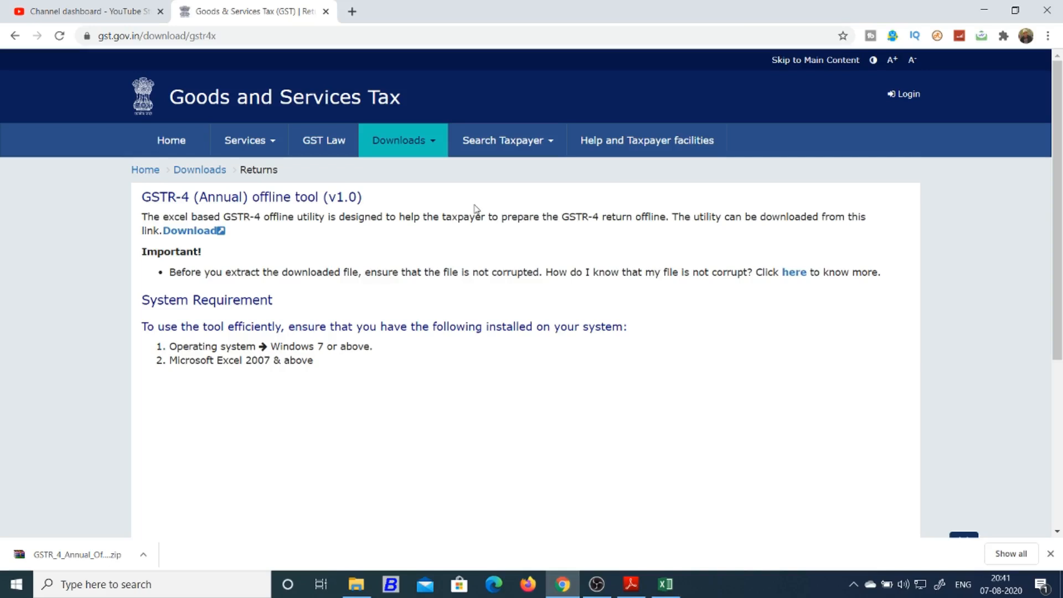
{"action": "mouse_move", "coordinate": [421, 146]}
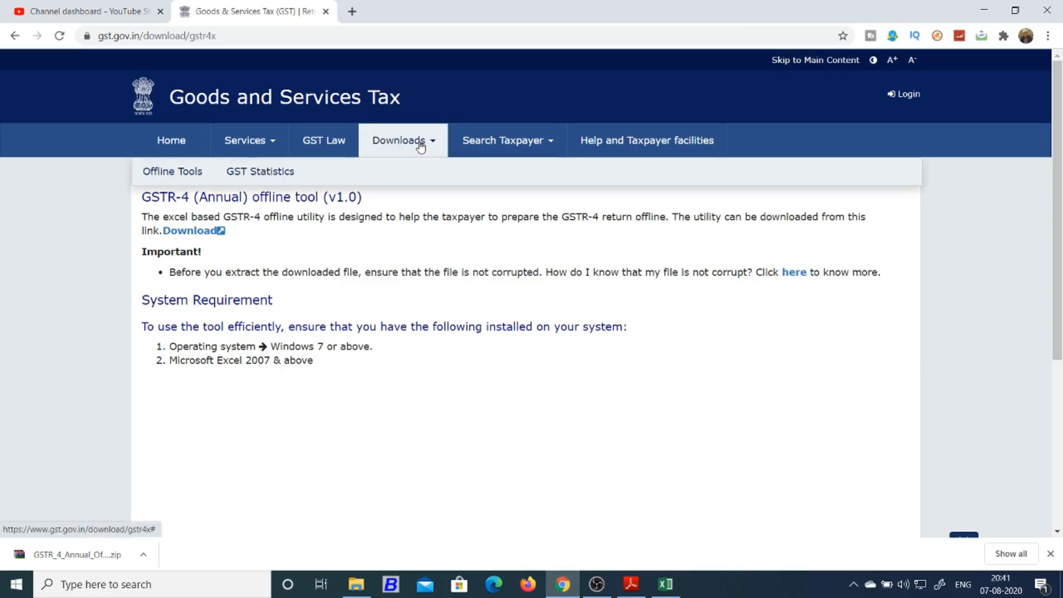
{"action": "mouse_move", "coordinate": [190, 174]}
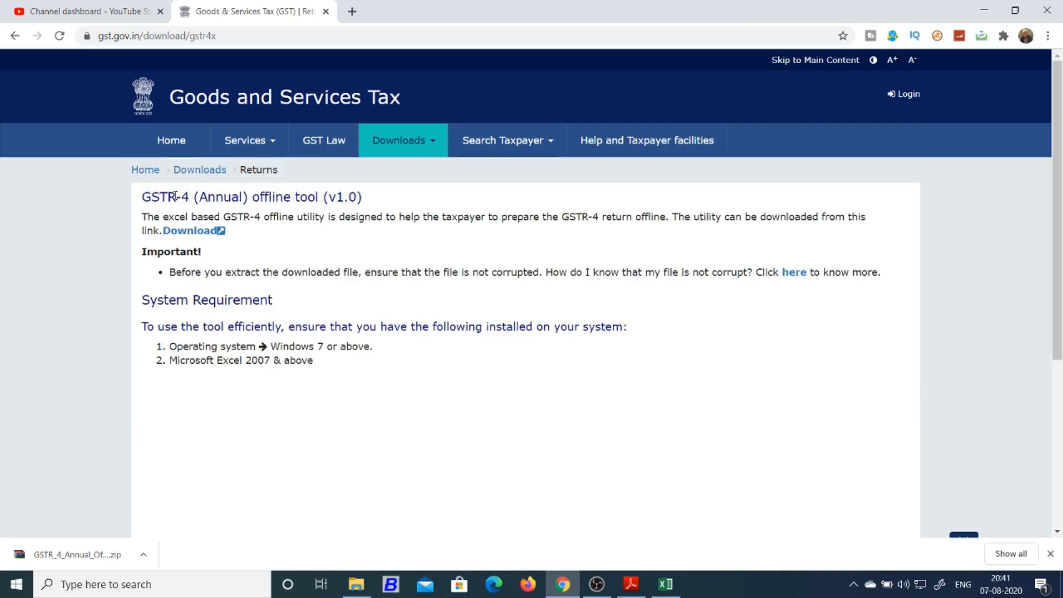
{"action": "left_click_drag", "start_coordinate": [209, 201], "coordinate": [390, 204]}
{"action": "key", "text": "ctrl+plus"}
{"action": "key", "text": "ctrl+plus"}
{"action": "key", "text": "ctrl+plus"}
{"action": "left_click", "coordinate": [440, 271]}
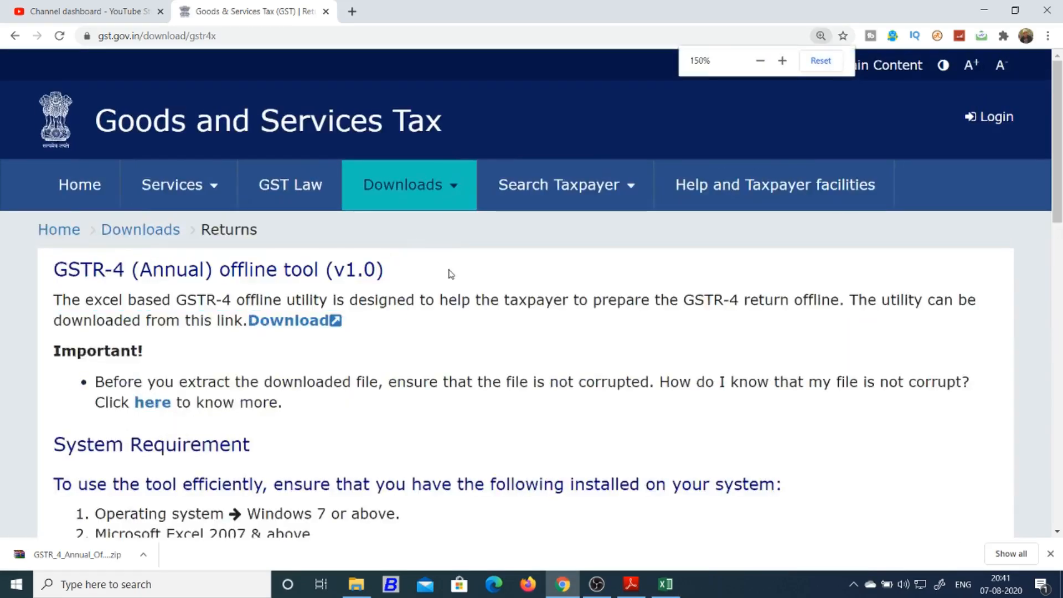
{"action": "mouse_move", "coordinate": [450, 198]}
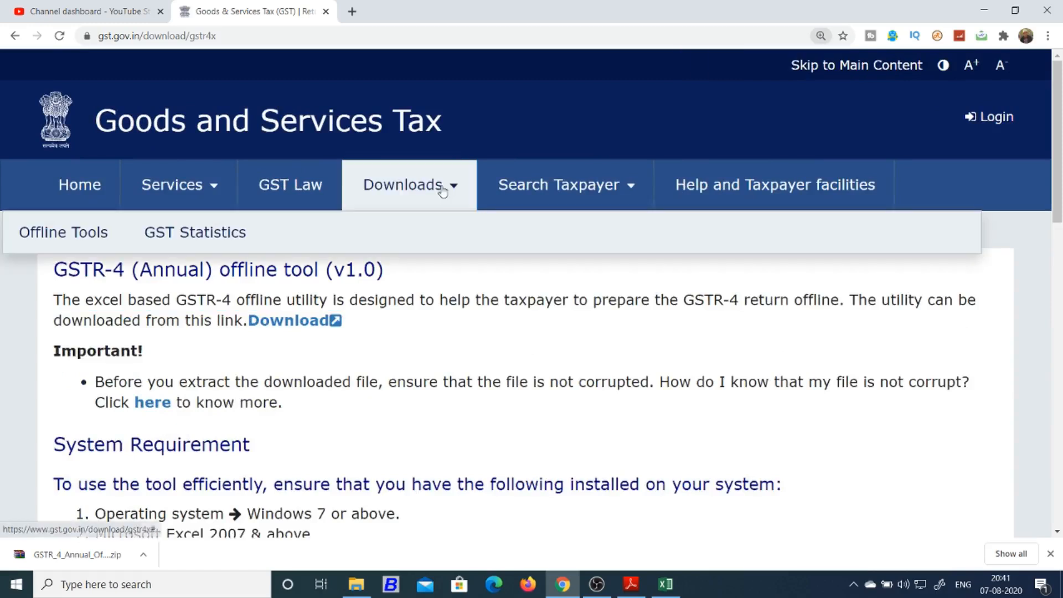
{"action": "mouse_move", "coordinate": [102, 230]}
{"action": "scroll", "coordinate": [112, 297], "scroll_direction": "down", "scroll_amount": 1}
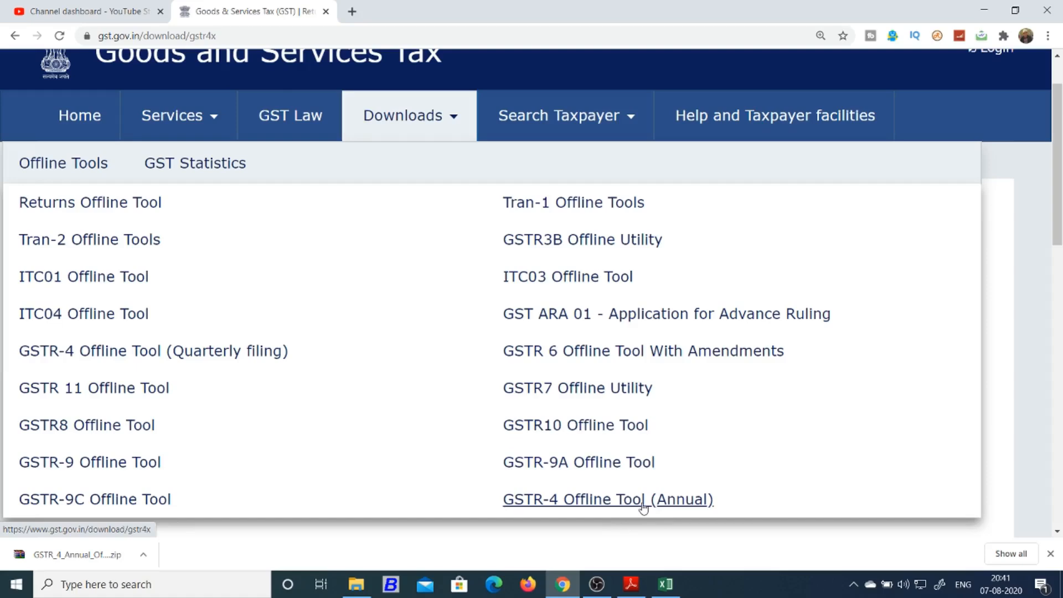
{"action": "left_click", "coordinate": [643, 501]}
{"action": "left_click", "coordinate": [665, 584]}
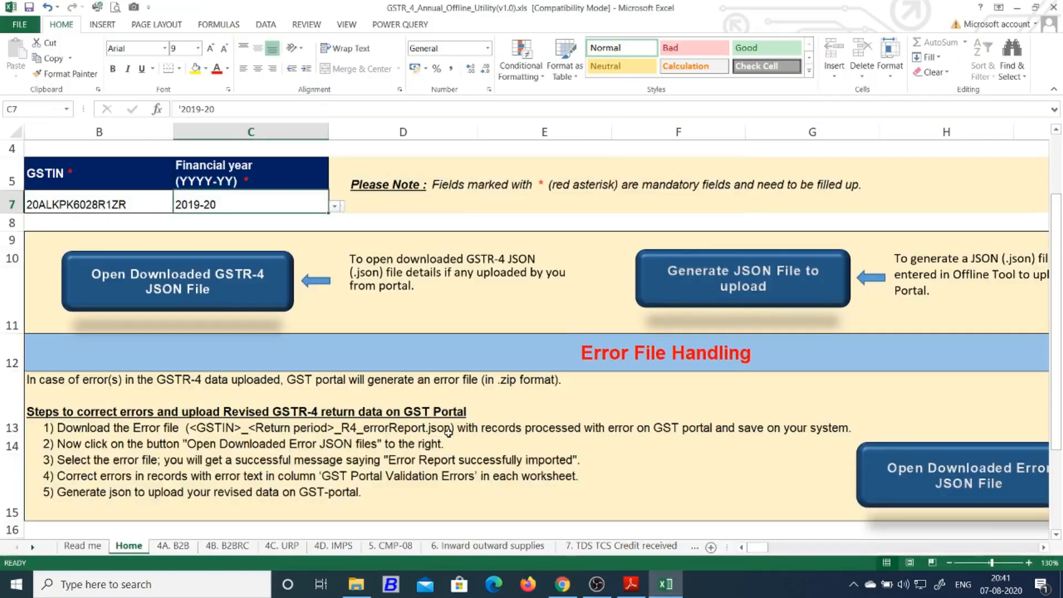
{"action": "scroll", "coordinate": [449, 432], "scroll_direction": "down", "scroll_amount": 1}
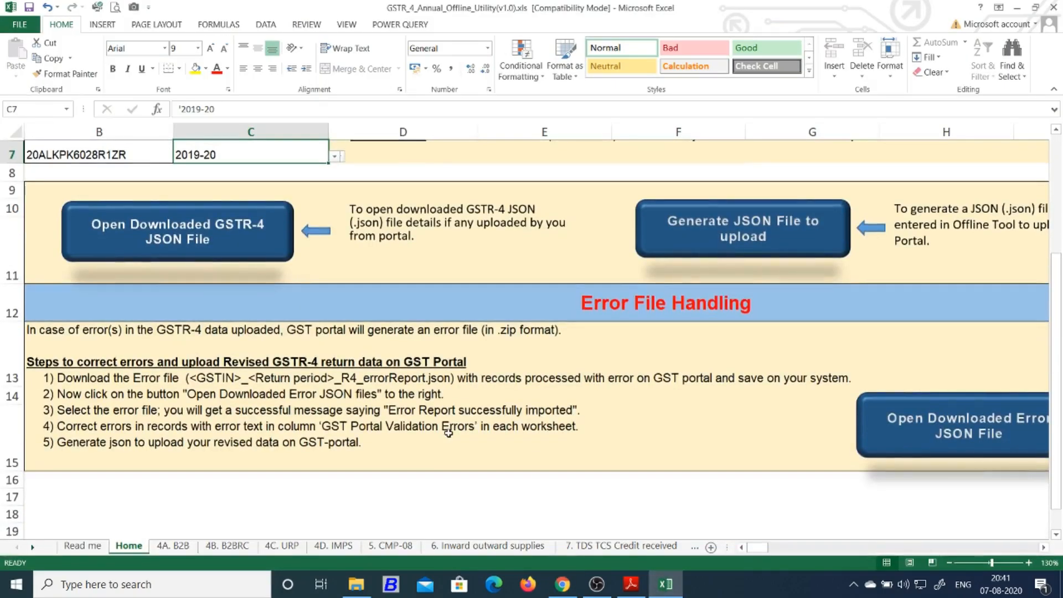
{"action": "scroll", "coordinate": [449, 432], "scroll_direction": "up", "scroll_amount": 2}
{"action": "key", "text": "Left"}
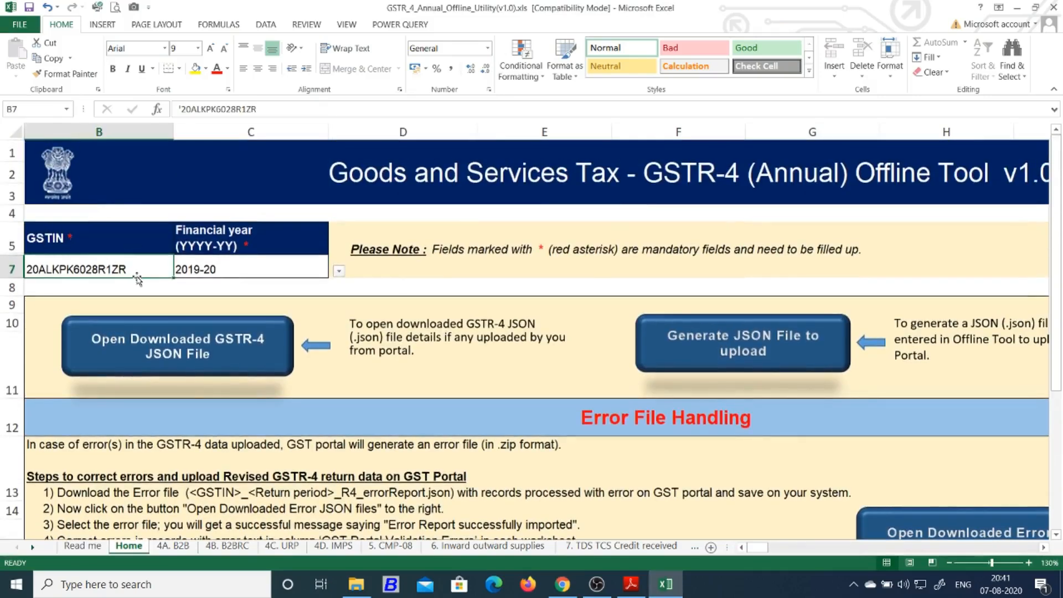
{"action": "left_click", "coordinate": [234, 263]}
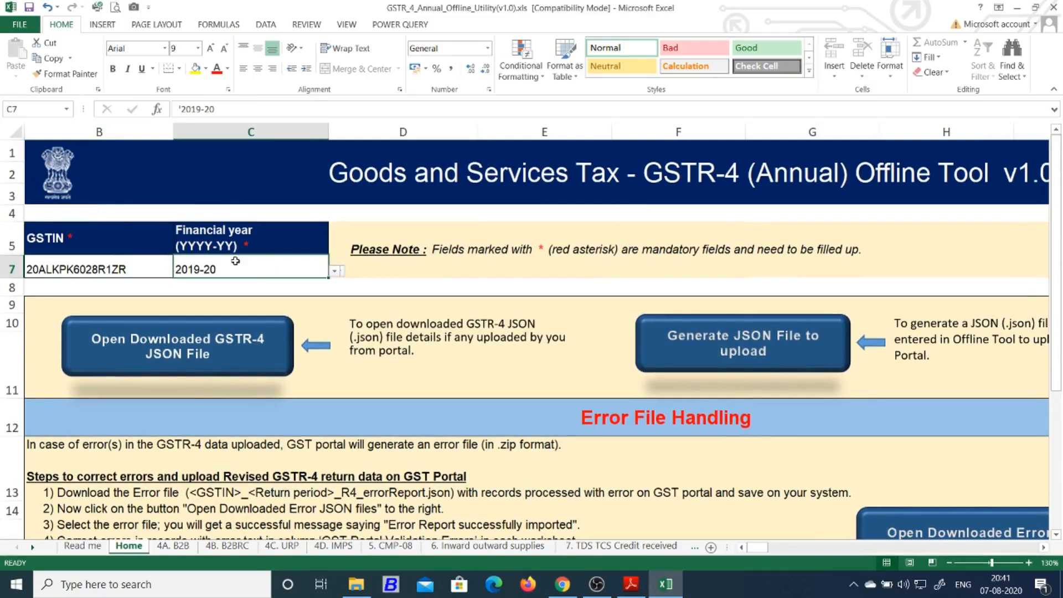
{"action": "left_click", "coordinate": [334, 271]}
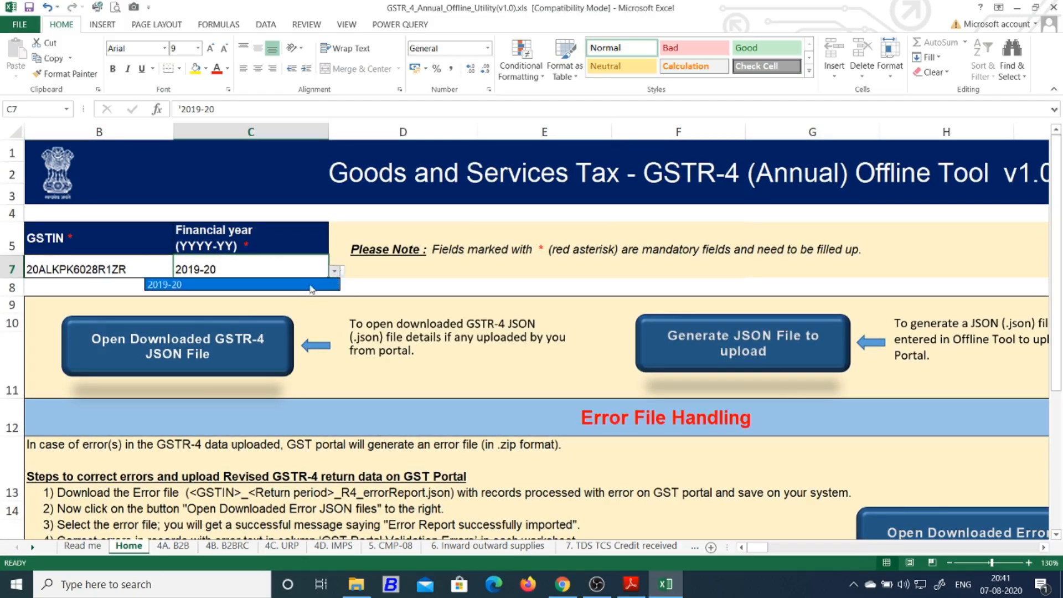
{"action": "left_click", "coordinate": [310, 287]}
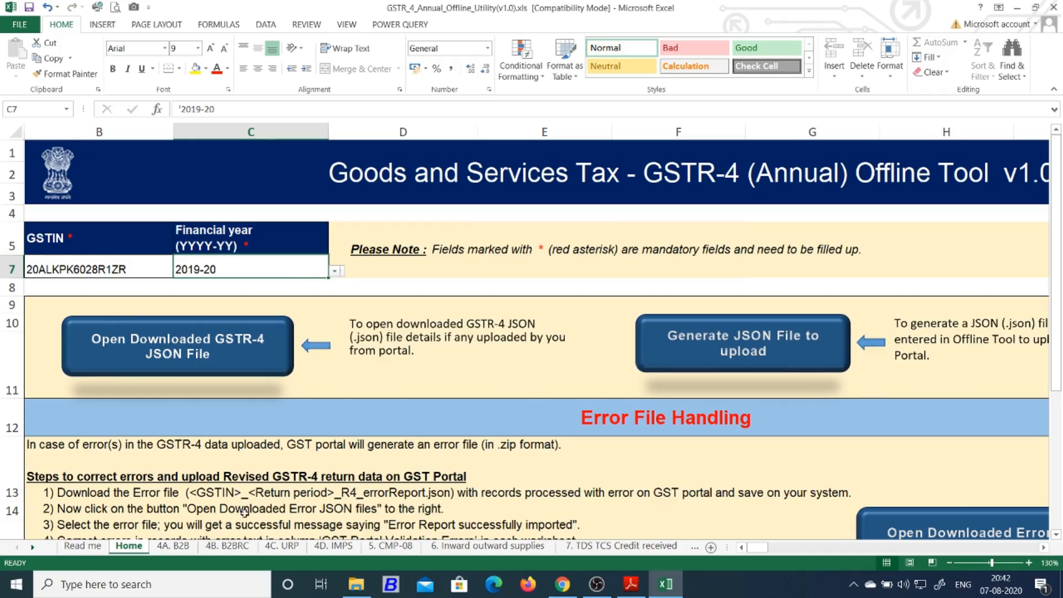
{"action": "left_click", "coordinate": [83, 546]}
Scroll through the Read me sheet's tool introduction, error-handling steps and data entry instructions
{"action": "scroll", "coordinate": [228, 407], "scroll_direction": "down", "scroll_amount": 5}
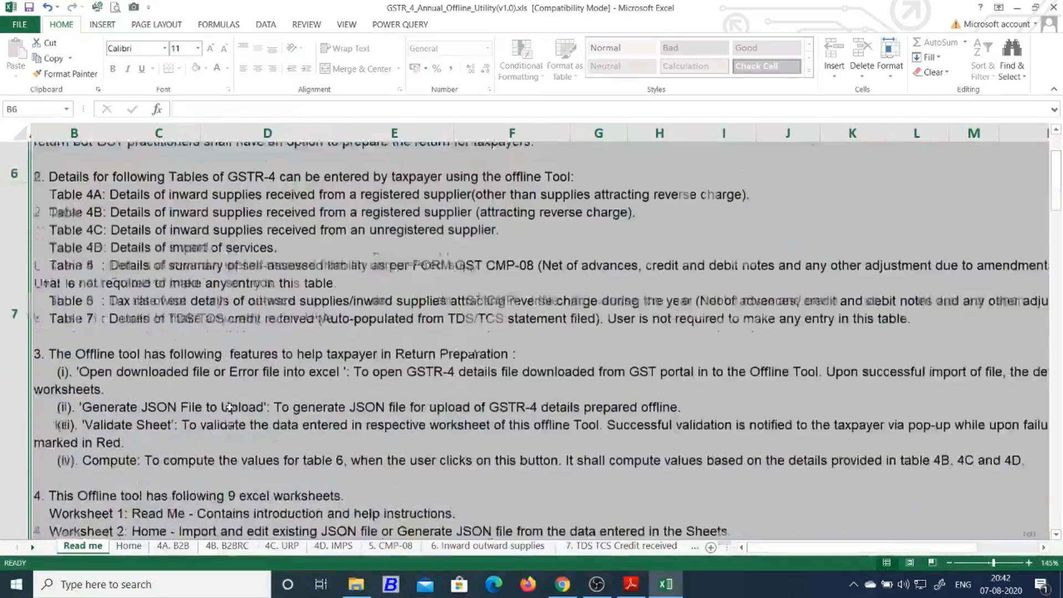
{"action": "scroll", "coordinate": [228, 407], "scroll_direction": "down", "scroll_amount": 10}
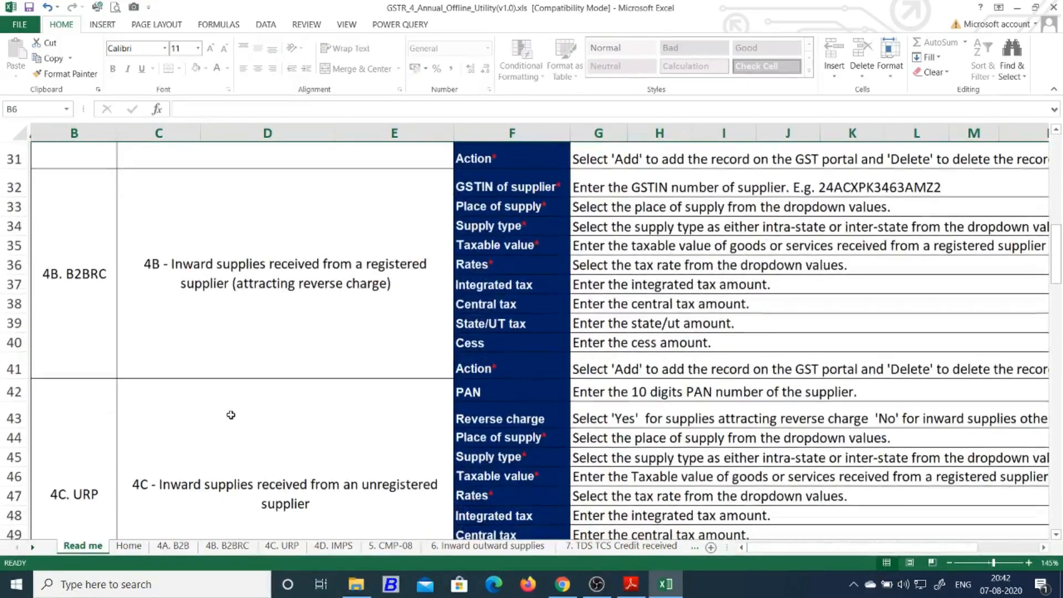
{"action": "scroll", "coordinate": [230, 411], "scroll_direction": "down", "scroll_amount": 3}
{"action": "scroll", "coordinate": [241, 424], "scroll_direction": "down", "scroll_amount": 4}
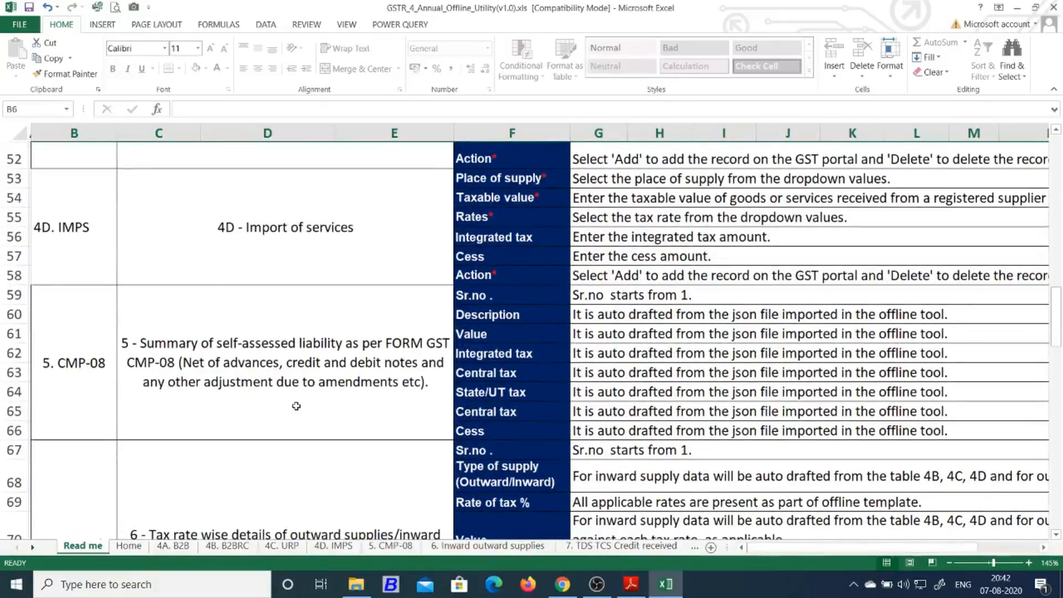
{"action": "scroll", "coordinate": [290, 437], "scroll_direction": "up", "scroll_amount": 3}
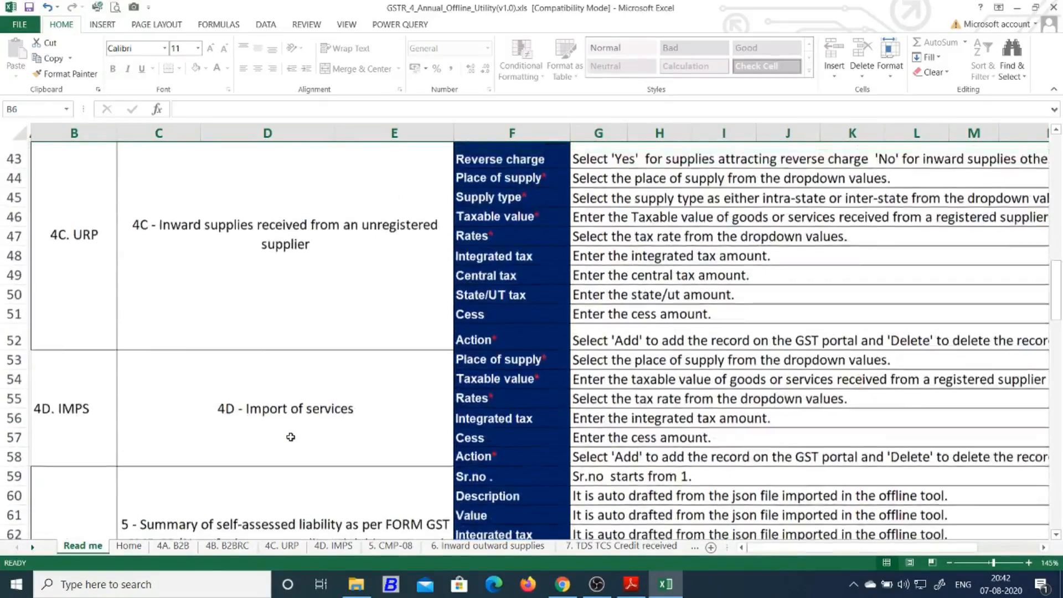
{"action": "scroll", "coordinate": [291, 437], "scroll_direction": "up", "scroll_amount": 8}
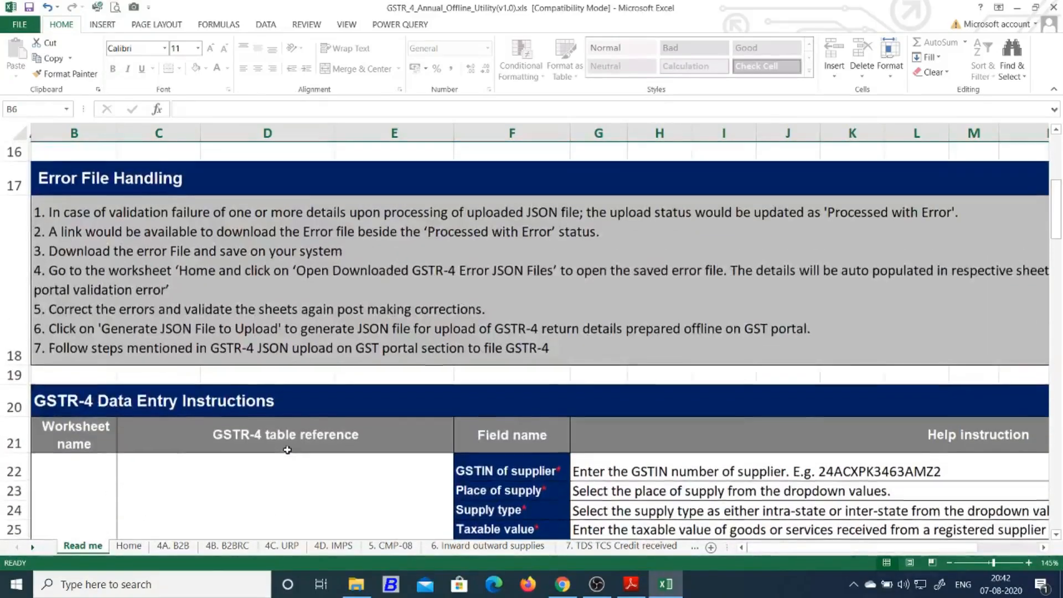
{"action": "scroll", "coordinate": [288, 450], "scroll_direction": "up", "scroll_amount": 5}
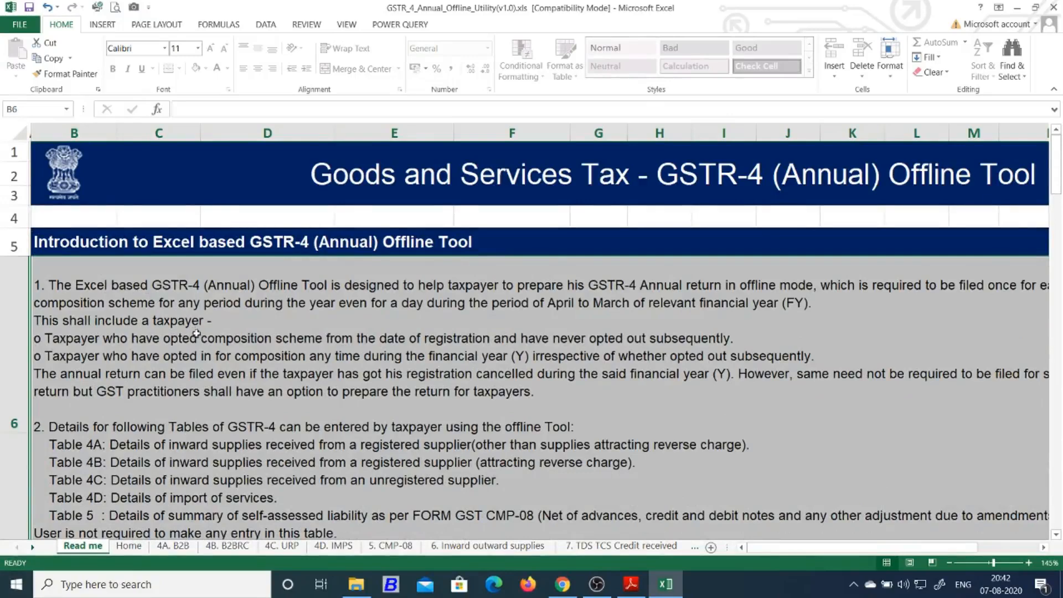
{"action": "scroll", "coordinate": [193, 330], "scroll_direction": "down", "scroll_amount": 2}
{"action": "scroll", "coordinate": [194, 331], "scroll_direction": "up", "scroll_amount": 2}
{"action": "scroll", "coordinate": [201, 346], "scroll_direction": "up", "scroll_amount": 2}
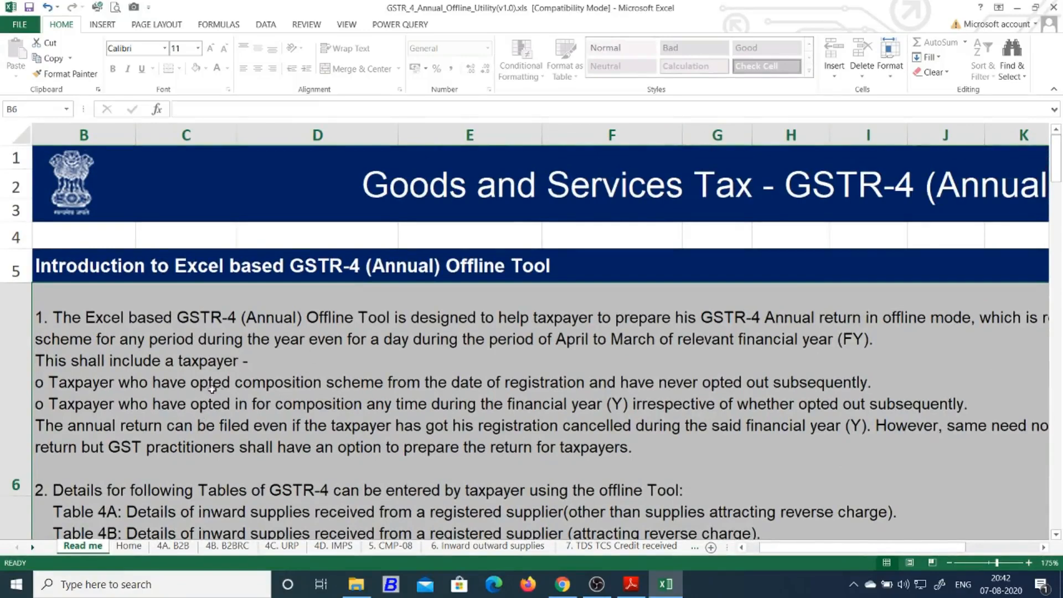
{"action": "scroll", "coordinate": [332, 360], "scroll_direction": "down", "scroll_amount": 2}
{"action": "scroll", "coordinate": [344, 332], "scroll_direction": "up", "scroll_amount": 1, "text": "ctrl"}
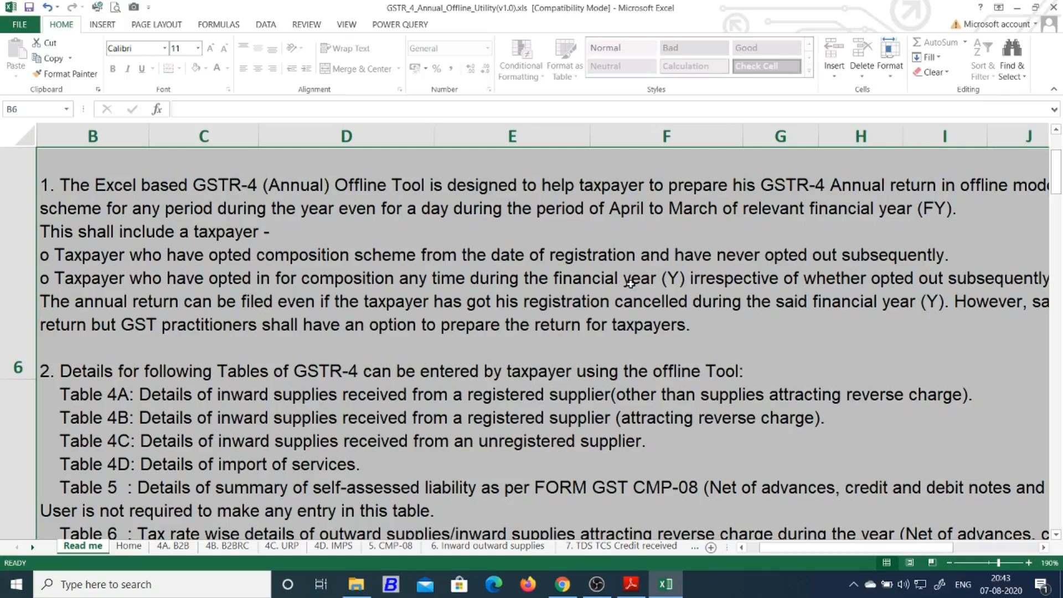
{"action": "left_click_drag", "start_coordinate": [817, 548], "coordinate": [793, 546]}
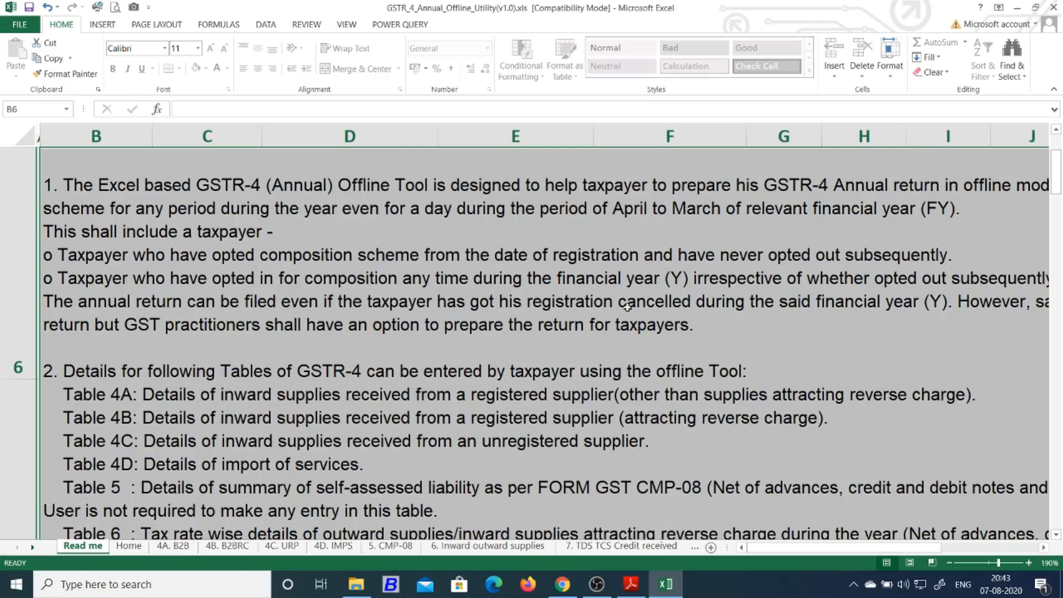
{"action": "left_click_drag", "start_coordinate": [798, 550], "coordinate": [850, 550]}
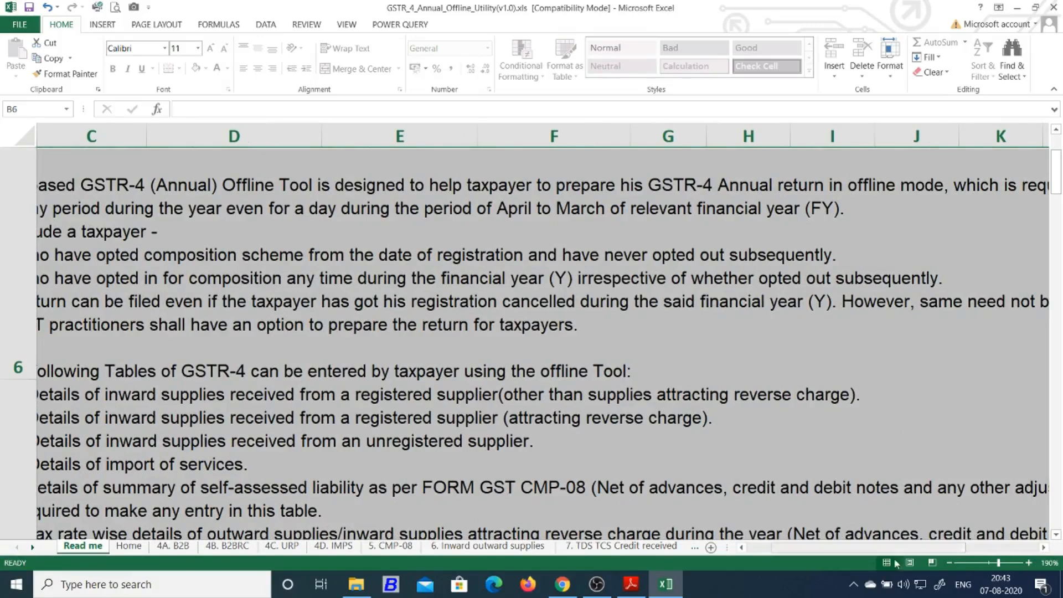
{"action": "left_click_drag", "start_coordinate": [933, 548], "coordinate": [872, 552]}
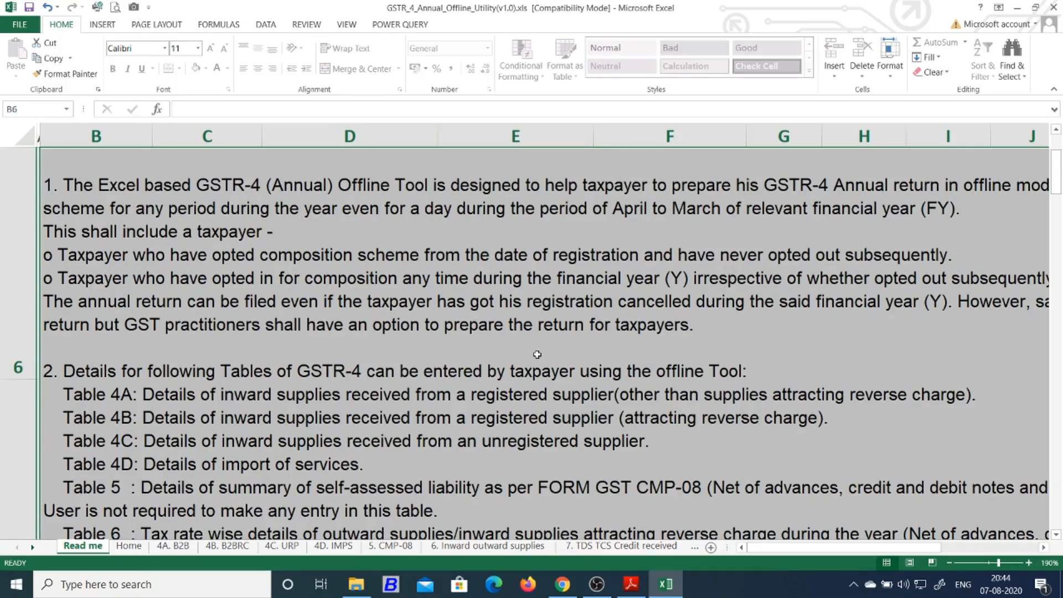
{"action": "scroll", "coordinate": [537, 355], "scroll_direction": "down", "scroll_amount": 2}
{"action": "scroll", "coordinate": [452, 372], "scroll_direction": "up", "scroll_amount": 3}
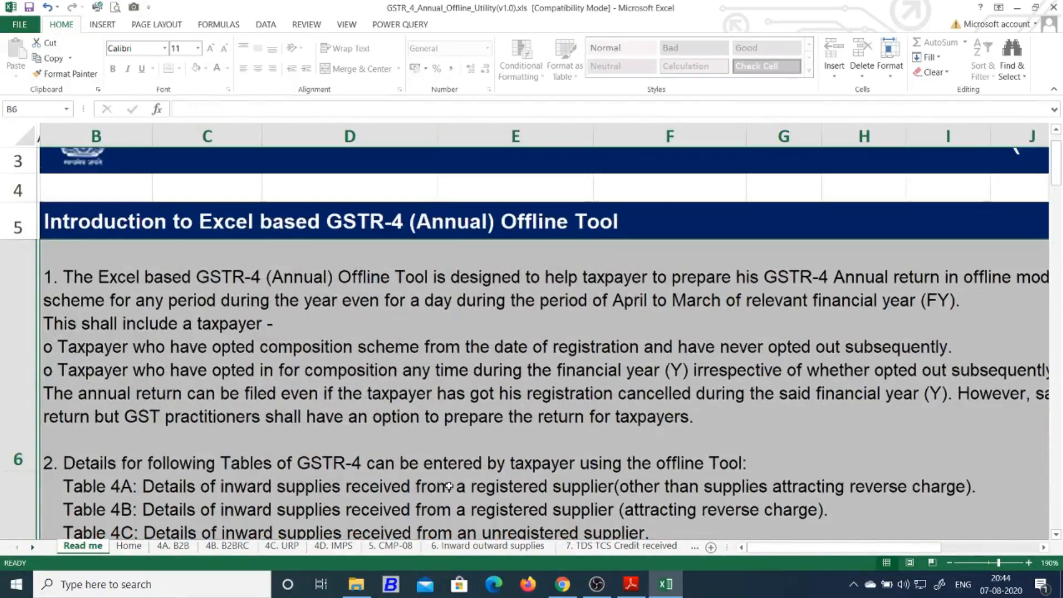
Switch to the 4A. B2B sheet, return to its top-left and select the GSTIN cell B7
{"action": "left_click", "coordinate": [174, 546]}
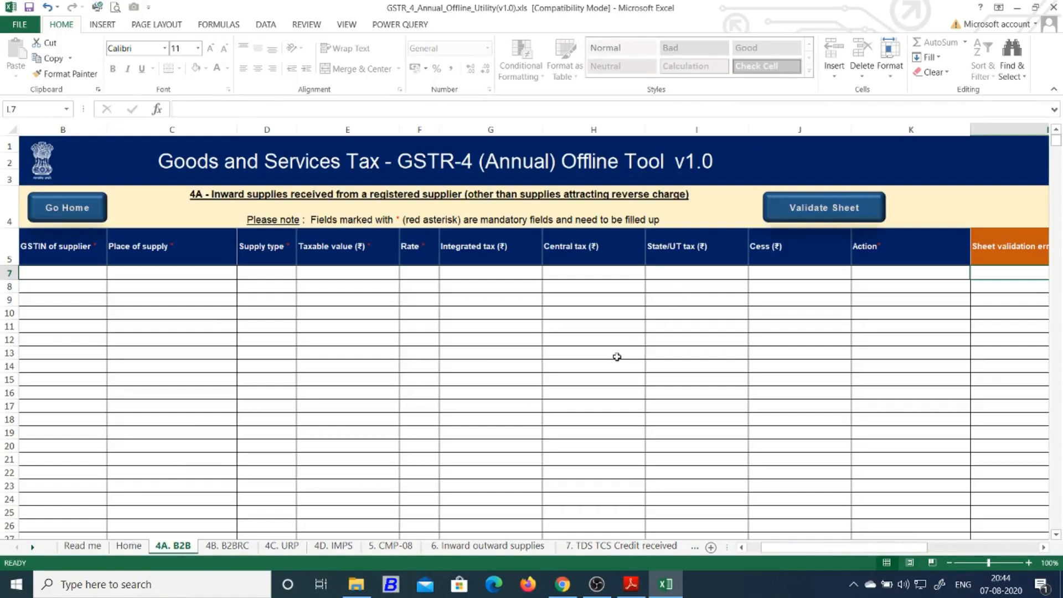
{"action": "scroll", "coordinate": [614, 356], "scroll_direction": "up", "scroll_amount": 2, "text": "ctrl"}
{"action": "scroll", "coordinate": [736, 504], "scroll_direction": "left", "scroll_amount": 3}
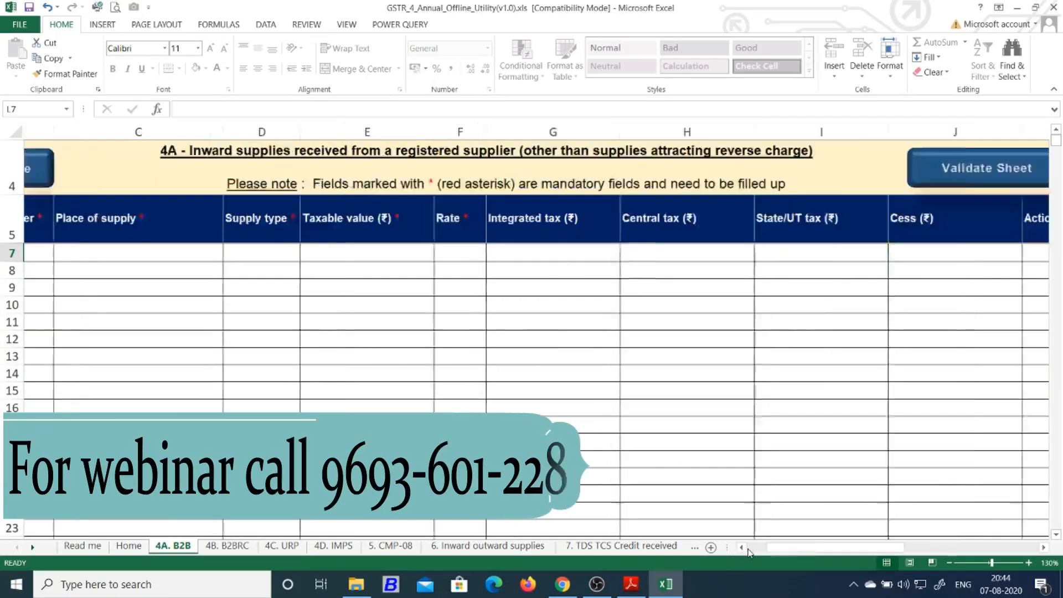
{"action": "scroll", "coordinate": [673, 408], "scroll_direction": "up", "scroll_amount": 1}
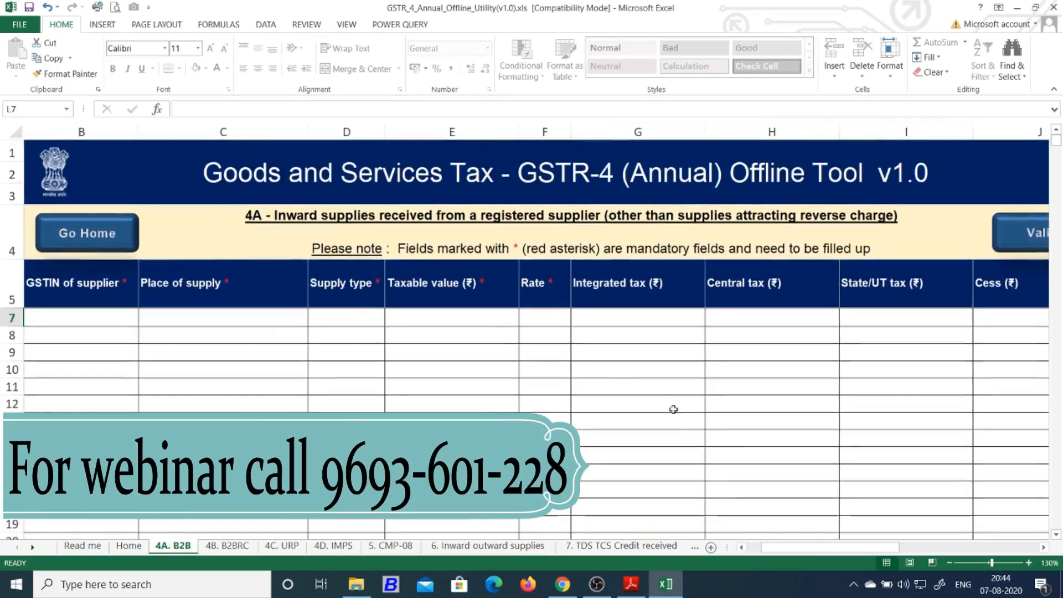
{"action": "left_click", "coordinate": [512, 333]}
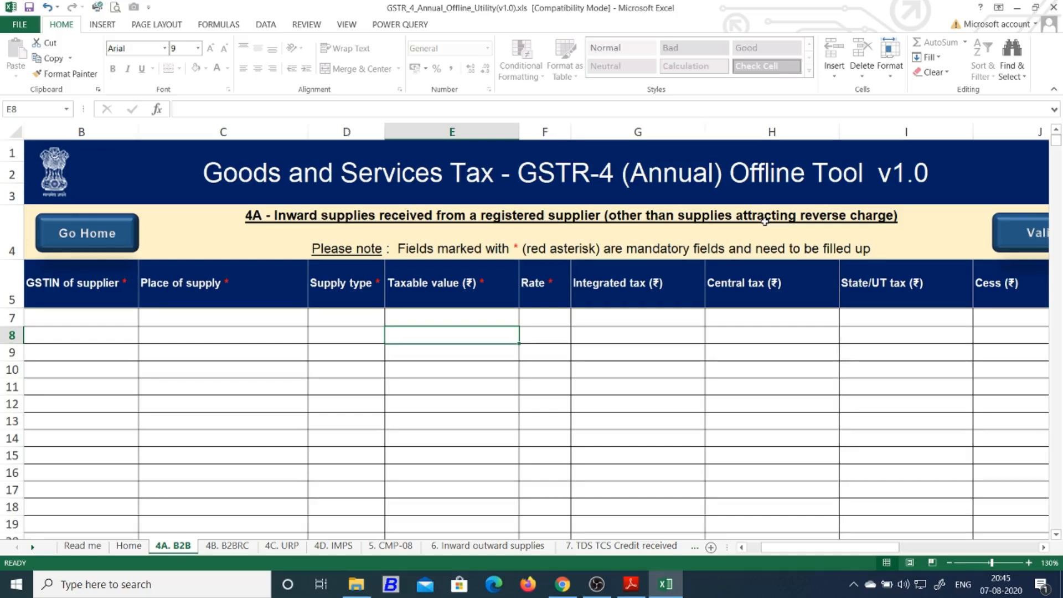
{"action": "left_click", "coordinate": [104, 323]}
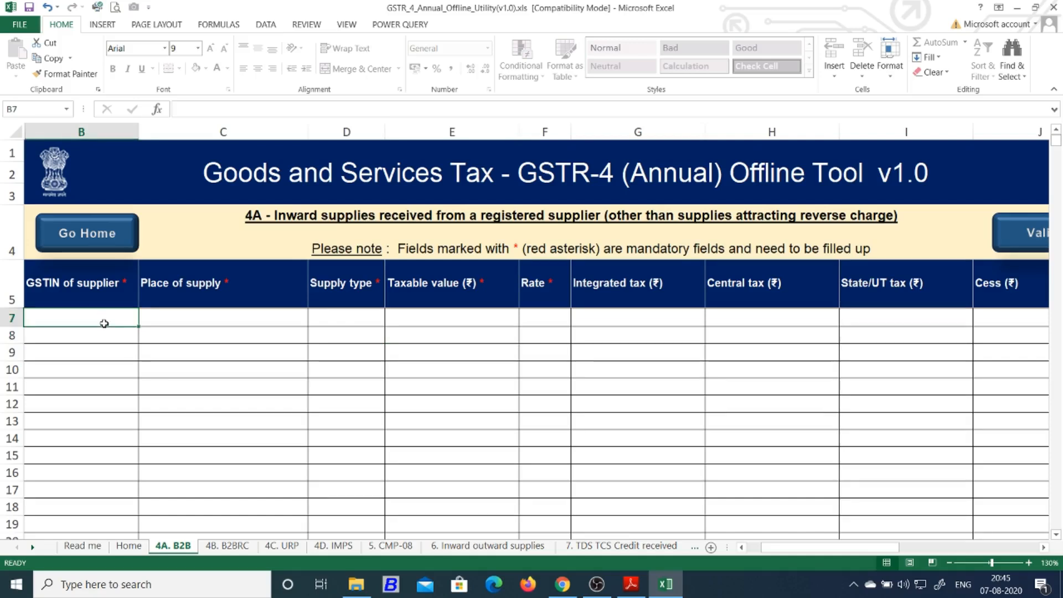
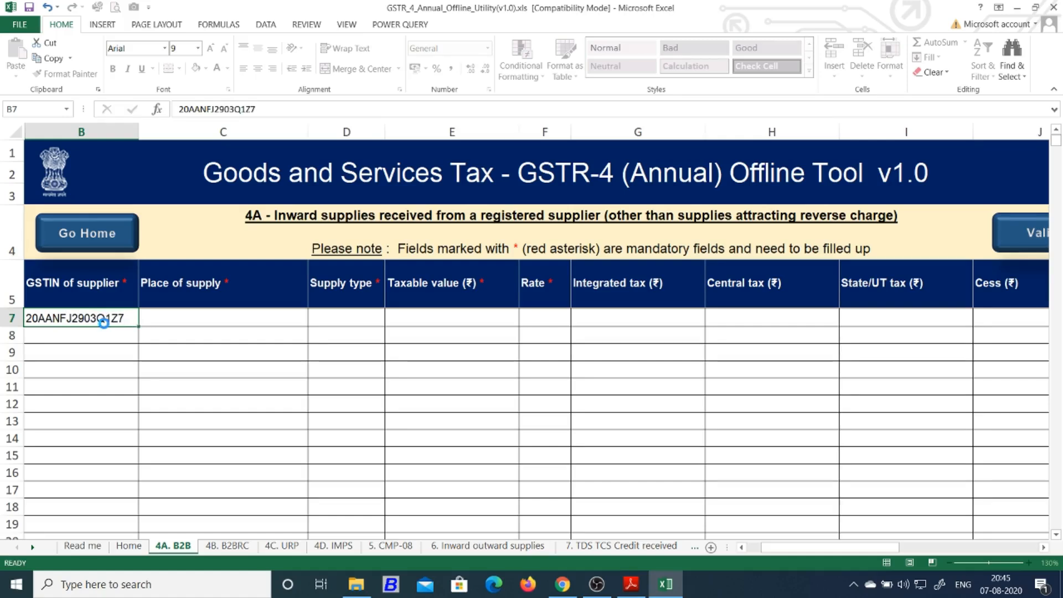
Enter the supplier's GSTIN in cell B7
{"action": "key", "text": "Return"}
{"action": "left_click", "coordinate": [176, 318]}
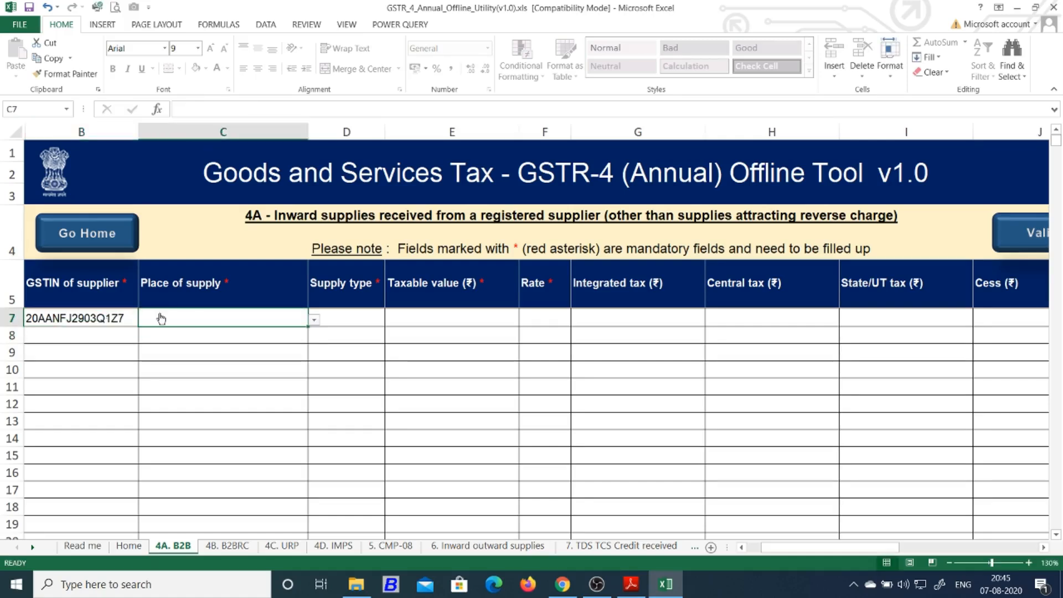
{"action": "left_click", "coordinate": [104, 316]}
{"action": "left_click", "coordinate": [250, 318]}
Set C7's place of supply to 20-Jharkhand, giving an Intra-State supply type
{"action": "left_click", "coordinate": [313, 321]}
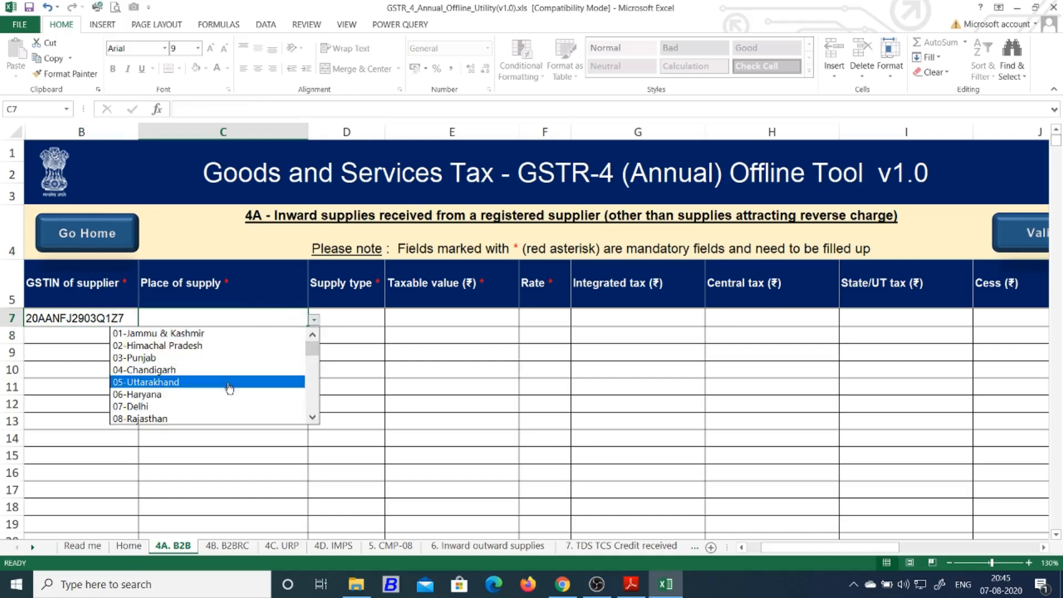
{"action": "left_click", "coordinate": [313, 418]}
{"action": "left_click", "coordinate": [314, 418]}
{"action": "left_click", "coordinate": [313, 419]}
{"action": "left_click", "coordinate": [314, 419]}
{"action": "left_click", "coordinate": [313, 418]}
{"action": "left_click", "coordinate": [313, 419]}
{"action": "left_click", "coordinate": [313, 418]}
{"action": "left_click", "coordinate": [313, 418]}
{"action": "left_click", "coordinate": [313, 418]}
{"action": "left_click", "coordinate": [313, 418]}
{"action": "left_click", "coordinate": [313, 418]}
{"action": "left_click", "coordinate": [313, 418]}
{"action": "left_click", "coordinate": [314, 418]}
{"action": "left_click", "coordinate": [258, 408]}
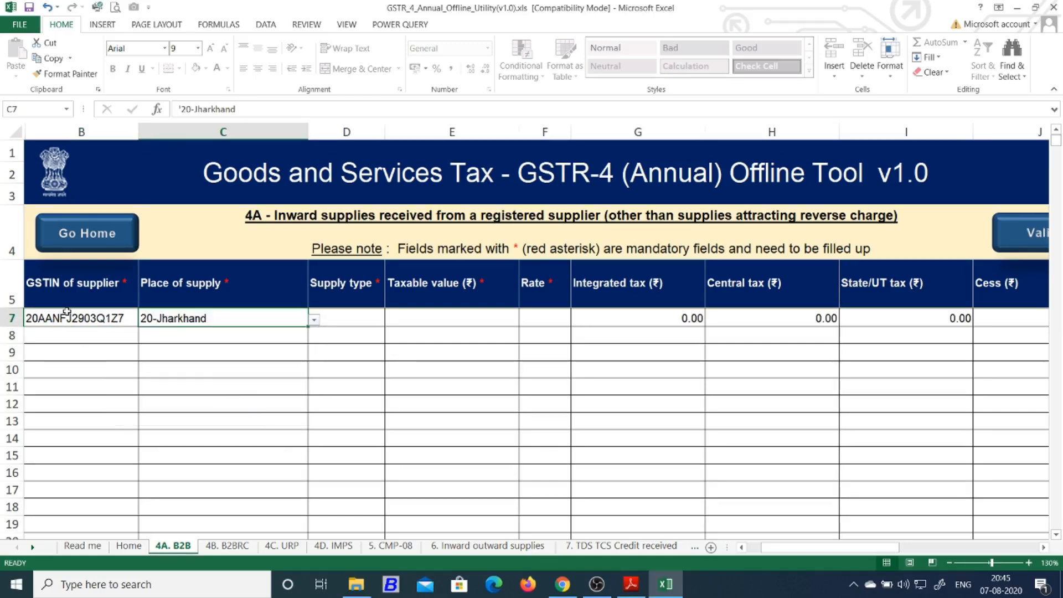
{"action": "left_click", "coordinate": [394, 316]}
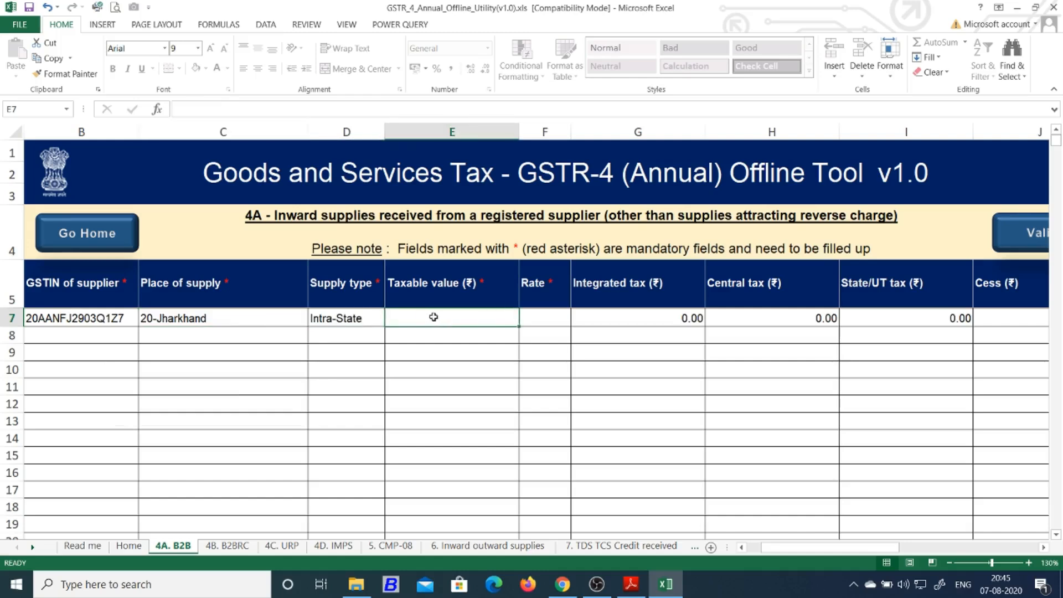
{"action": "left_click", "coordinate": [232, 320]}
{"action": "left_click", "coordinate": [382, 317]}
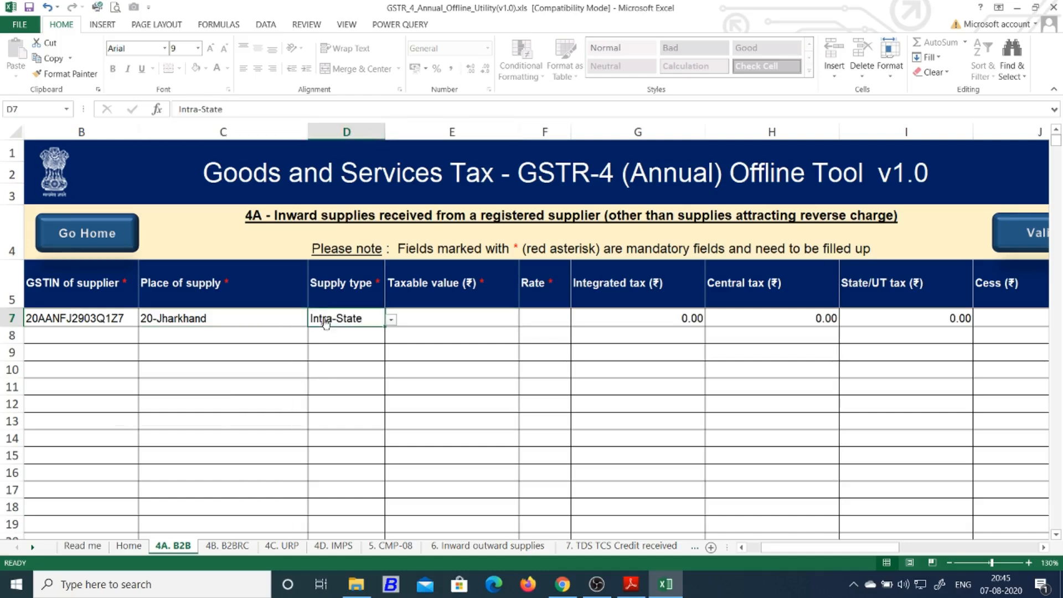
Enter taxable value 1500000 in E7 and choose rate 5.00 in F7
{"action": "left_click", "coordinate": [503, 318]}
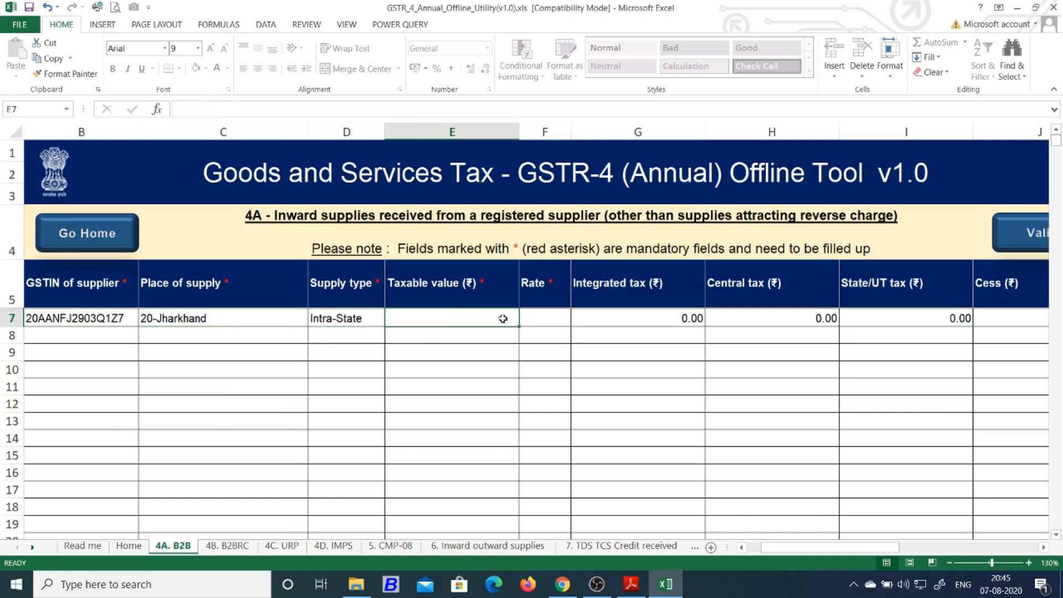
{"action": "type", "text": "1"}
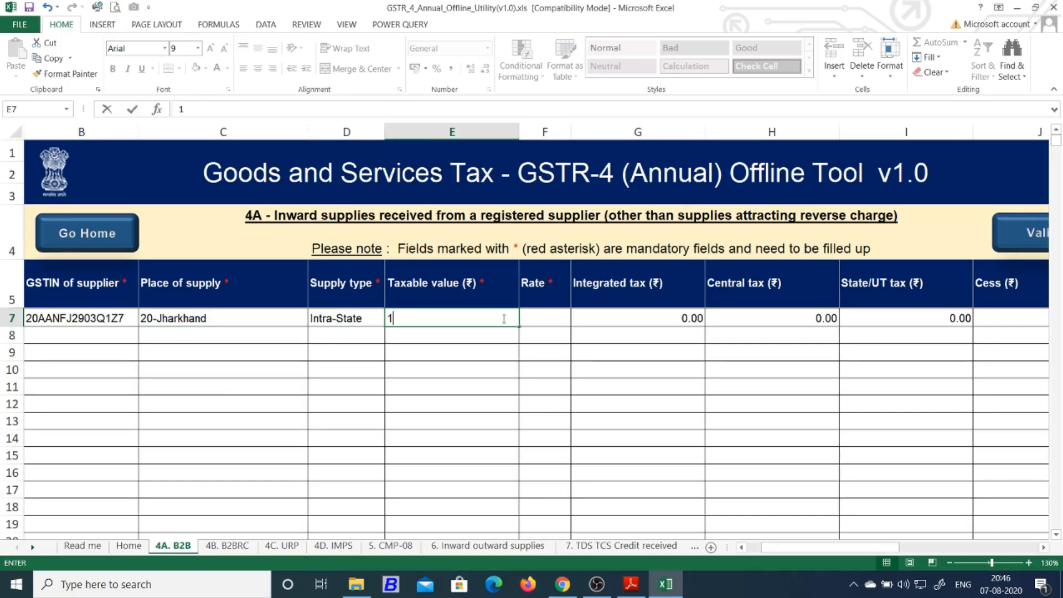
{"action": "type", "text": "500000"}
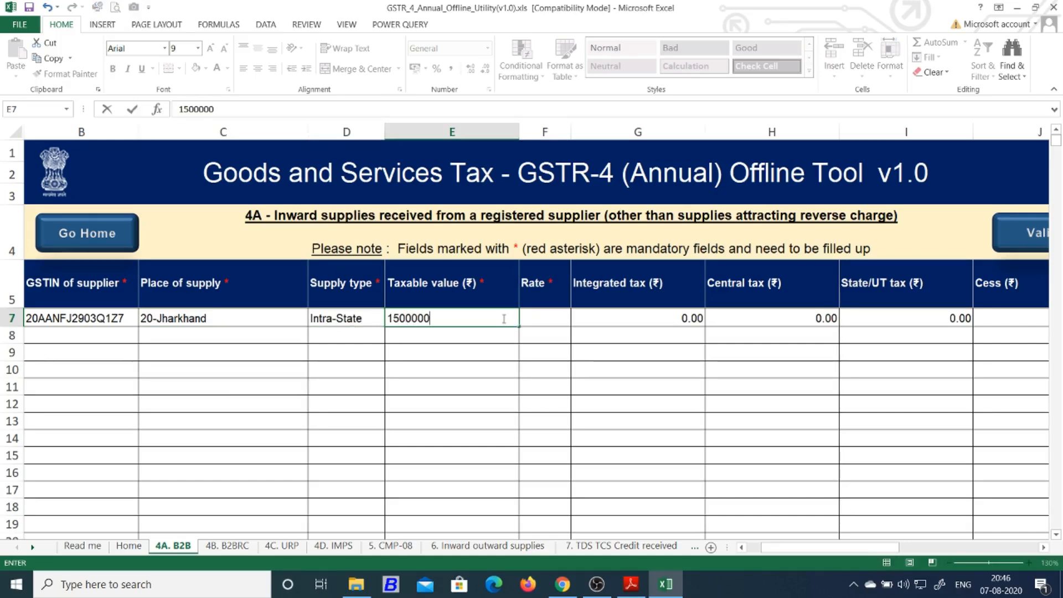
{"action": "left_click", "coordinate": [513, 348]}
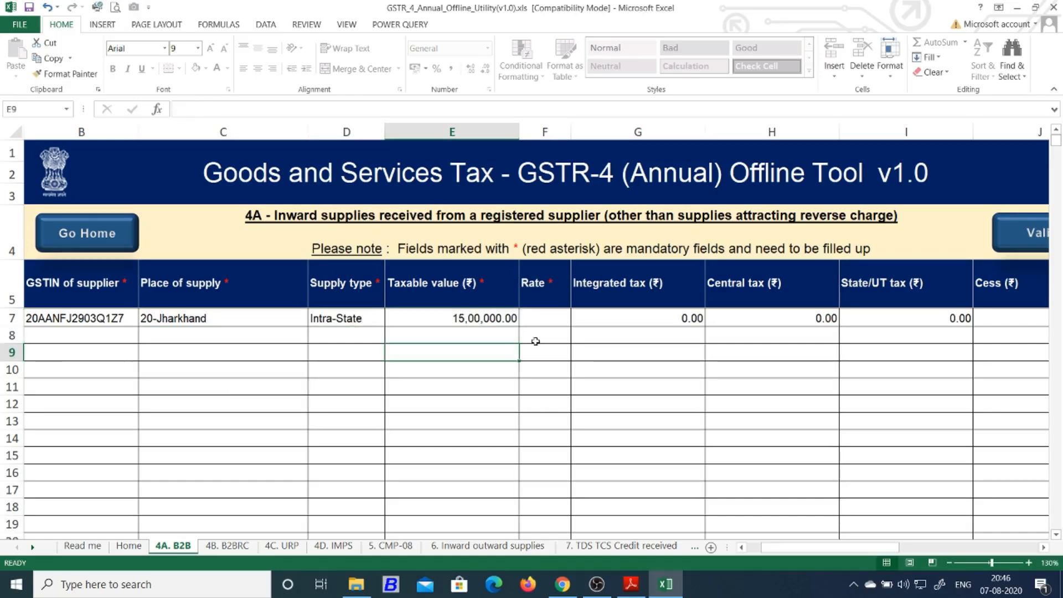
{"action": "left_click", "coordinate": [560, 318]}
{"action": "left_click", "coordinate": [583, 320]}
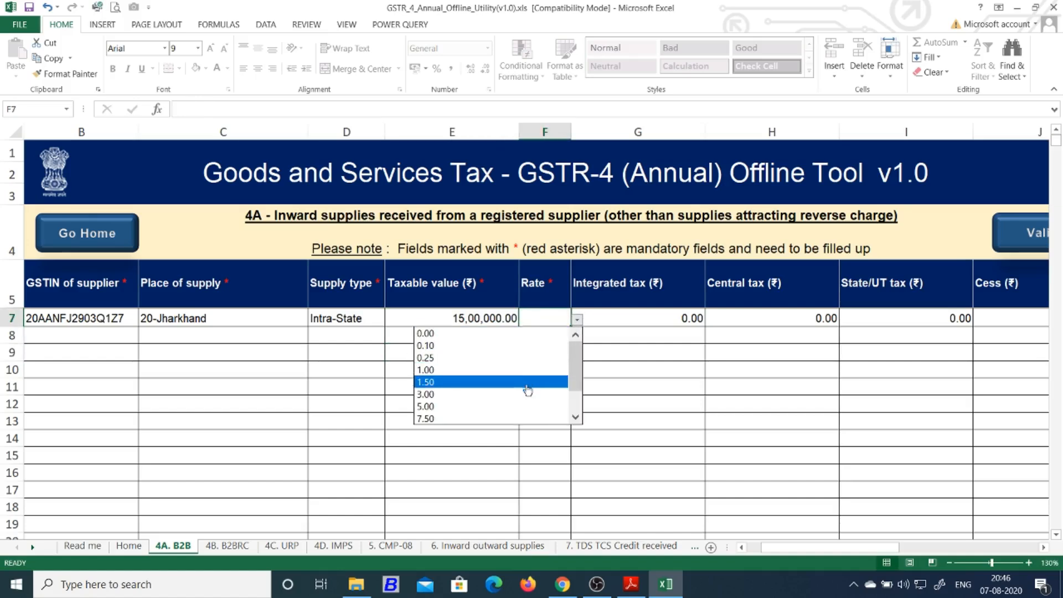
{"action": "left_click", "coordinate": [518, 407]}
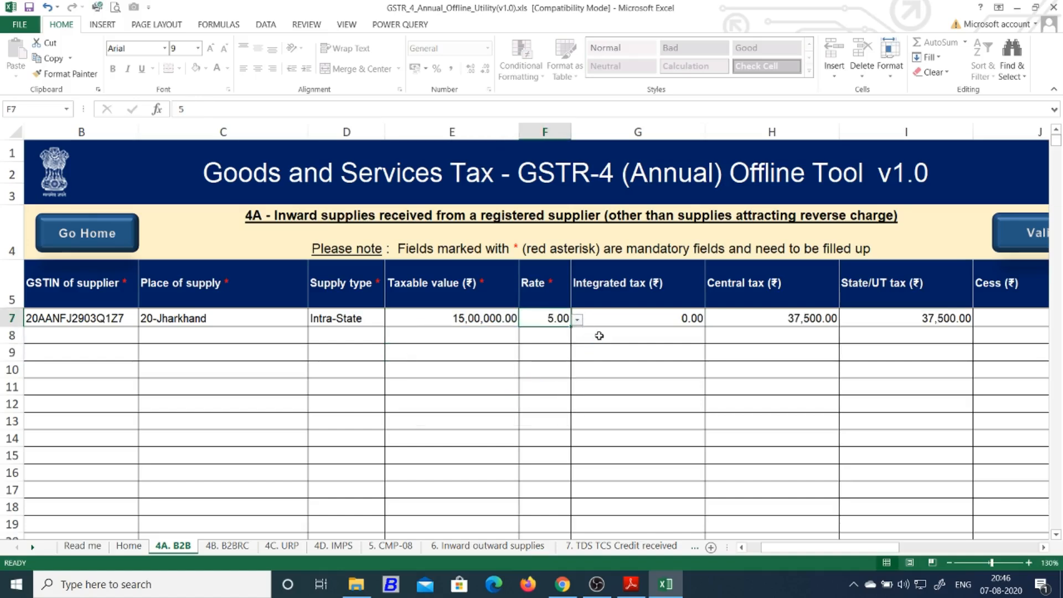
{"action": "left_click", "coordinate": [600, 335]}
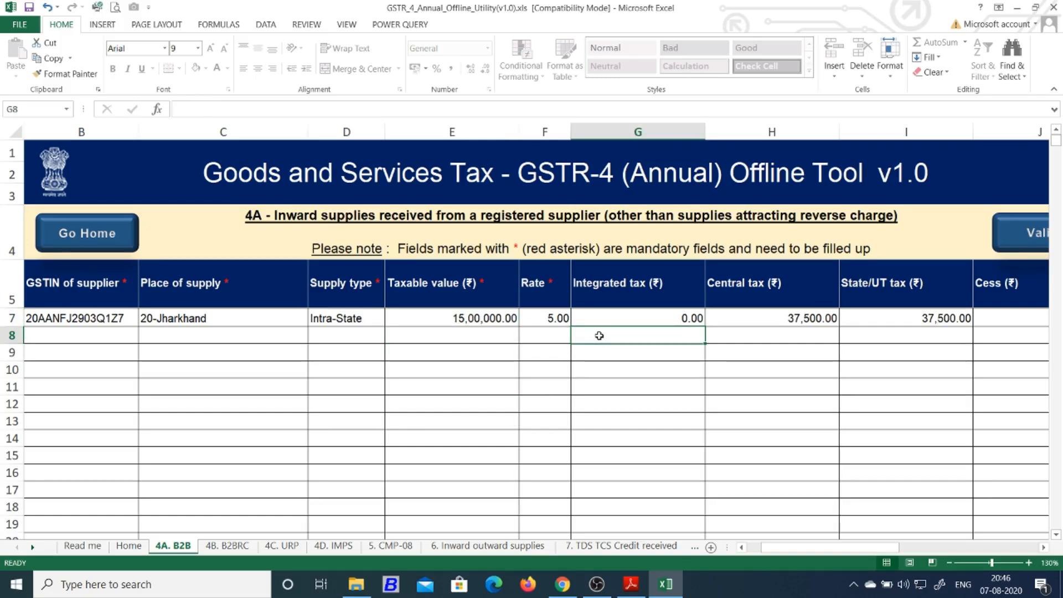
{"action": "left_click", "coordinate": [502, 318]}
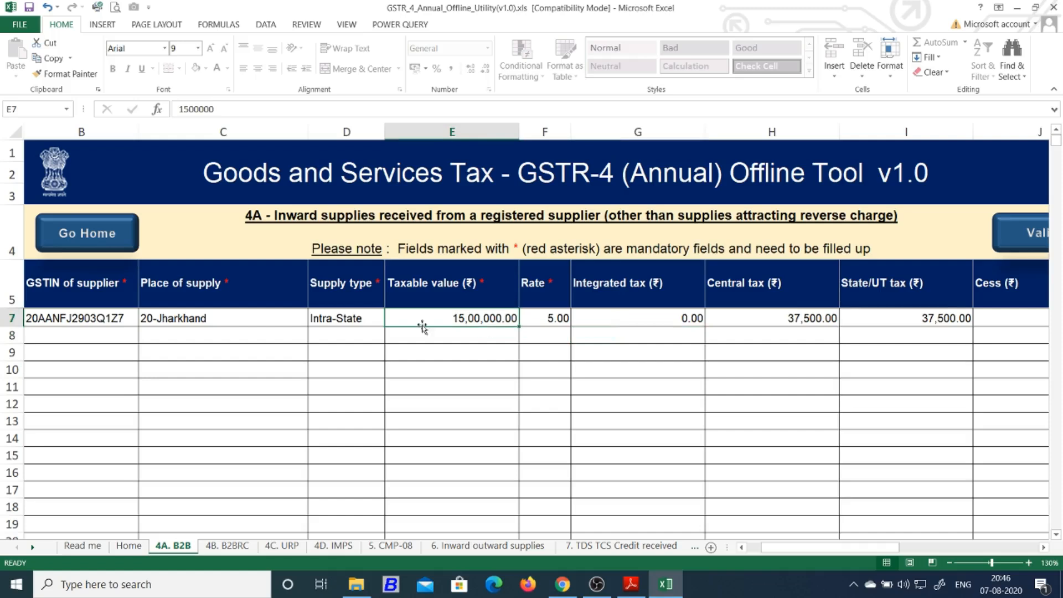
Enter the same supplier GSTIN in B8 via autocomplete
{"action": "left_click", "coordinate": [123, 331]}
{"action": "type", "text": "20AA"}
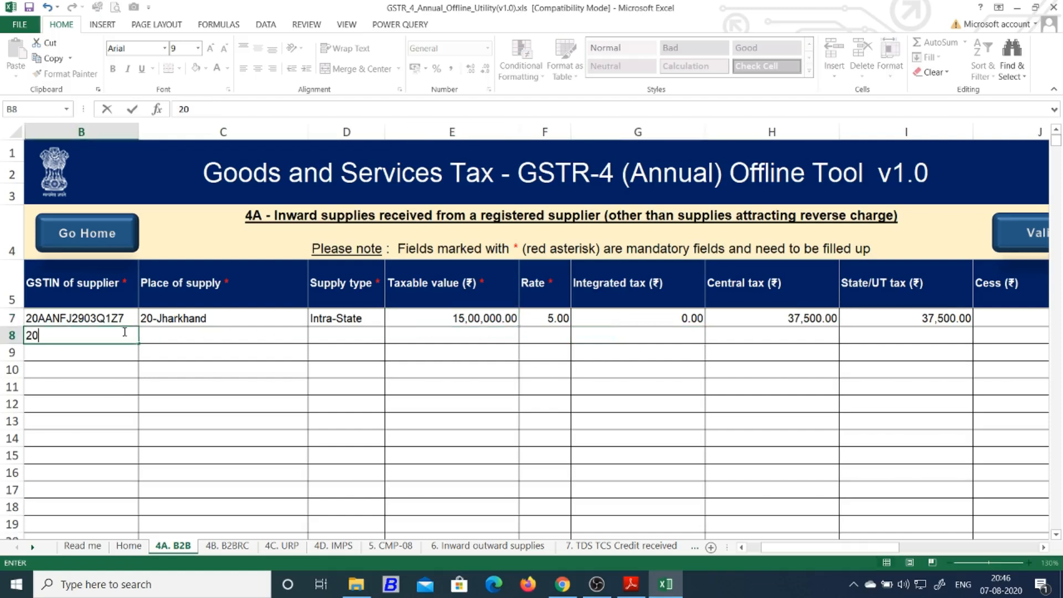
{"action": "key", "text": "Return"}
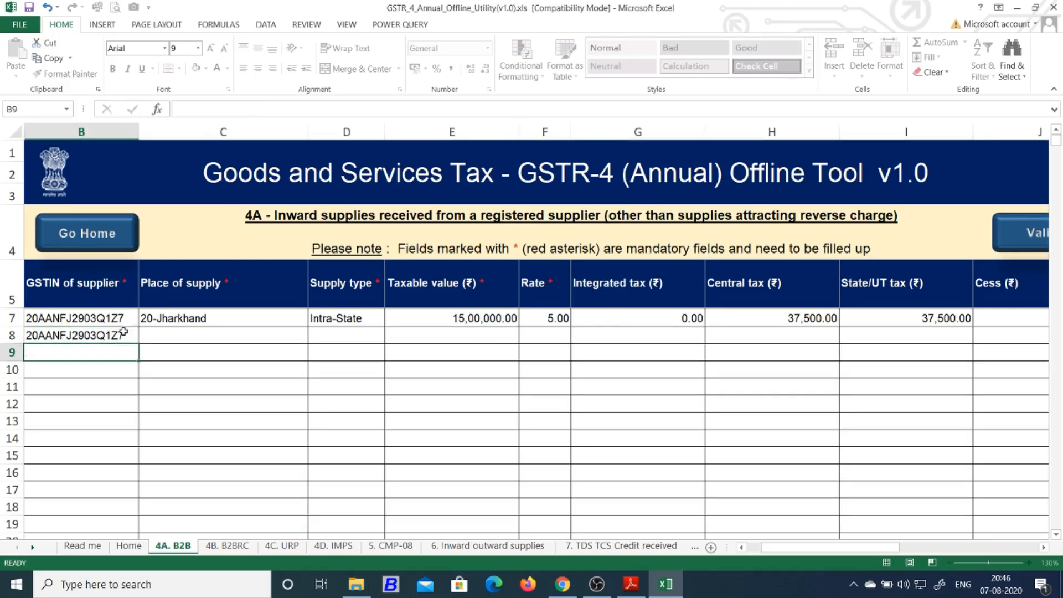
{"action": "key", "text": "Right"}
{"action": "key", "text": "Up"}
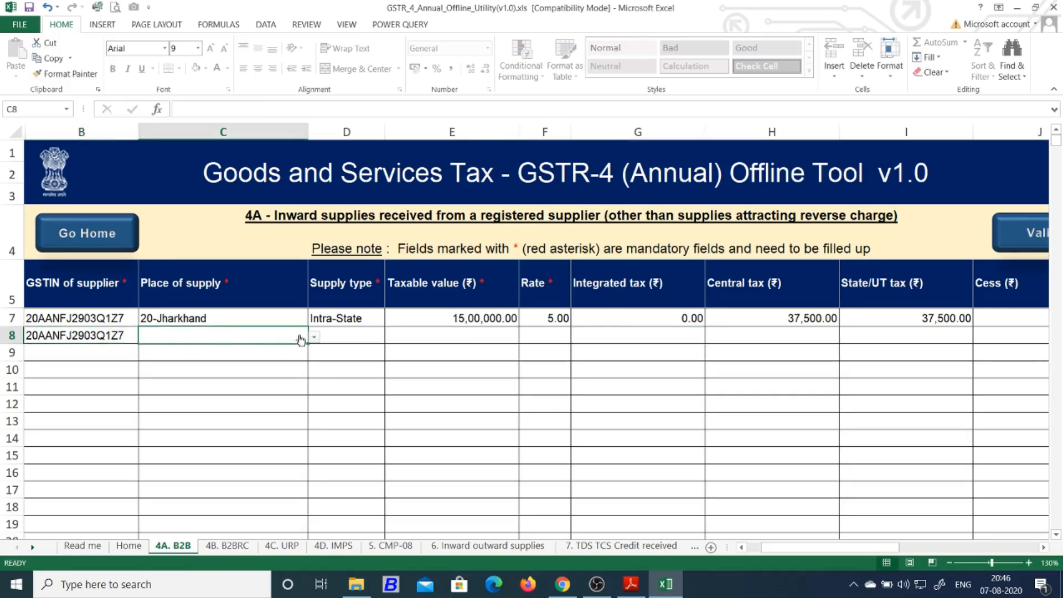
Set row 8's place of supply to 20-Jharkhand
{"action": "left_click", "coordinate": [314, 337]}
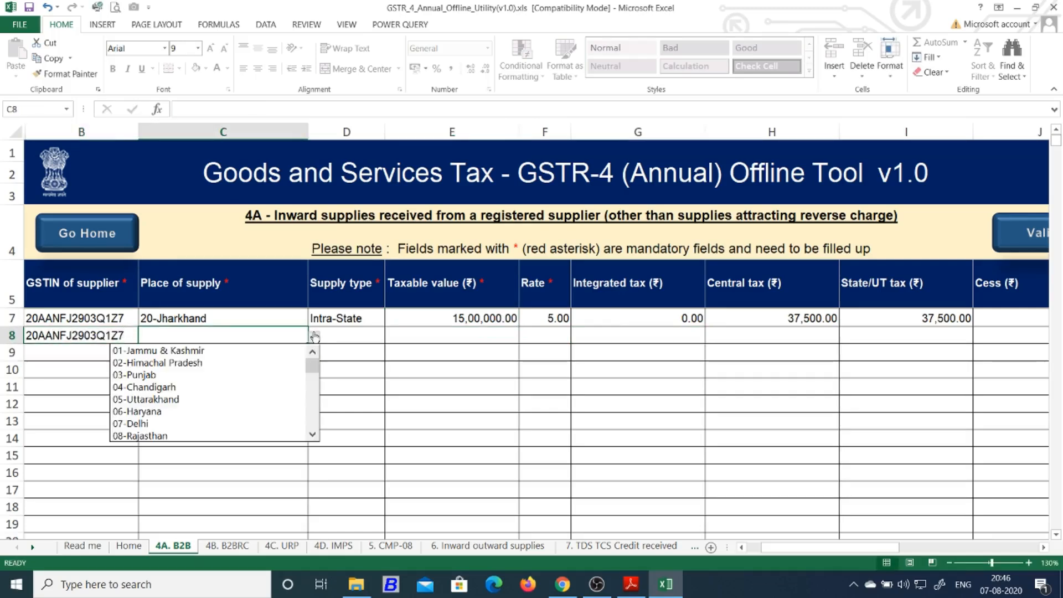
{"action": "left_click", "coordinate": [313, 435]}
{"action": "left_click", "coordinate": [313, 435]}
{"action": "left_click", "coordinate": [313, 436]}
{"action": "left_click", "coordinate": [312, 436]}
{"action": "left_click", "coordinate": [313, 435]}
{"action": "left_click", "coordinate": [313, 435]}
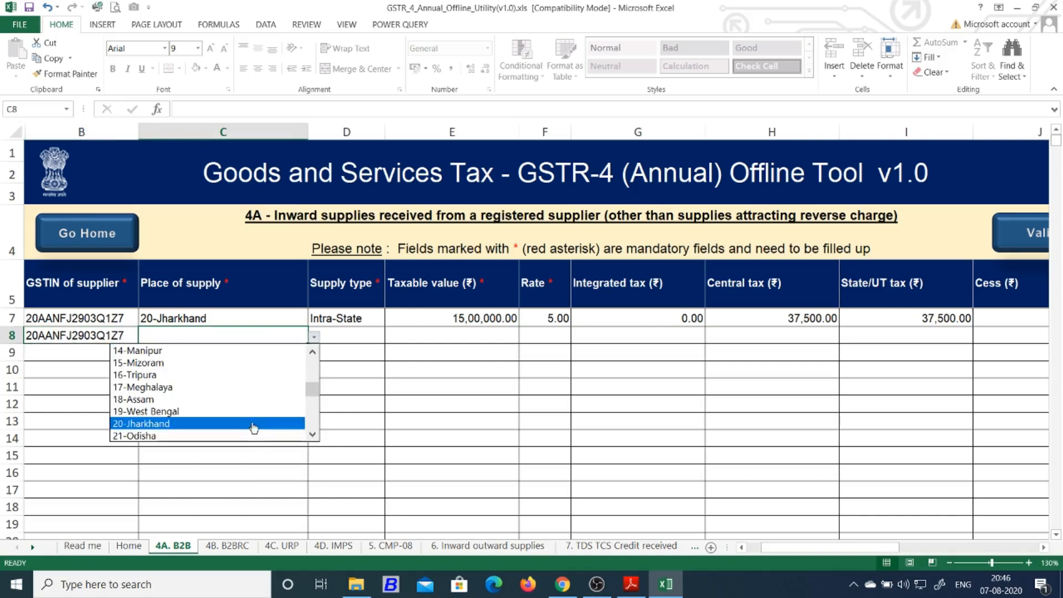
{"action": "left_click", "coordinate": [254, 423]}
Enter taxable value 1000000 in E8 and choose rate 12.00 in F8
{"action": "left_click", "coordinate": [368, 334]}
{"action": "left_click", "coordinate": [441, 334]}
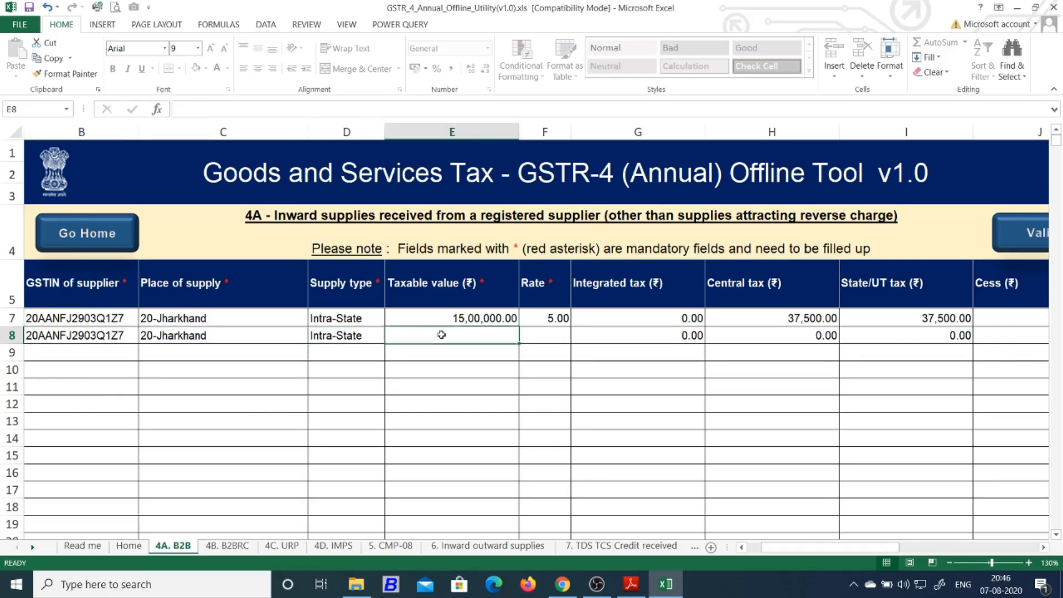
{"action": "type", "text": "1000000"}
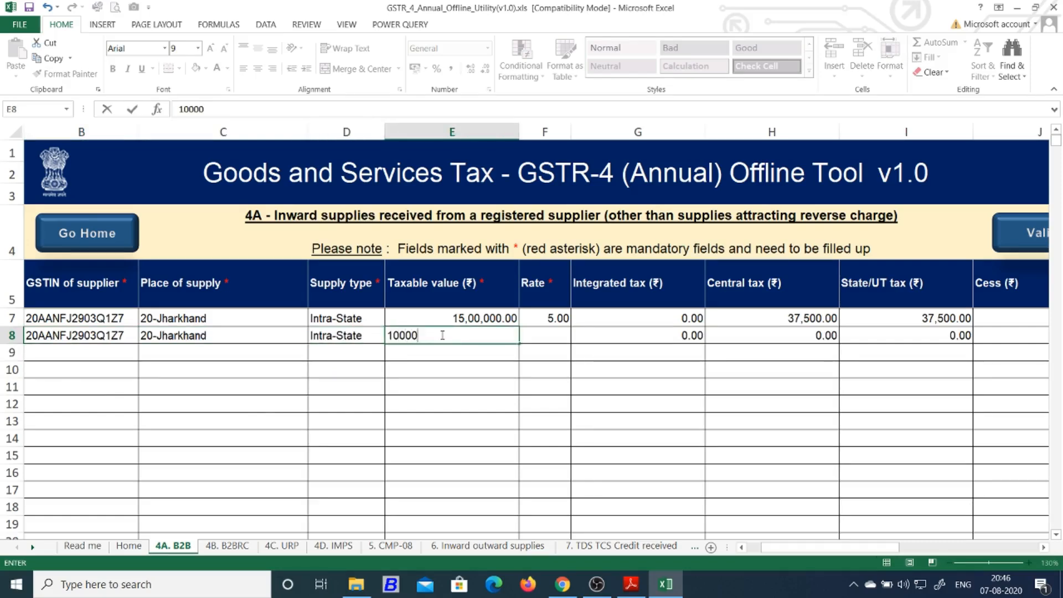
{"action": "left_click", "coordinate": [555, 332]}
{"action": "left_click", "coordinate": [577, 336]}
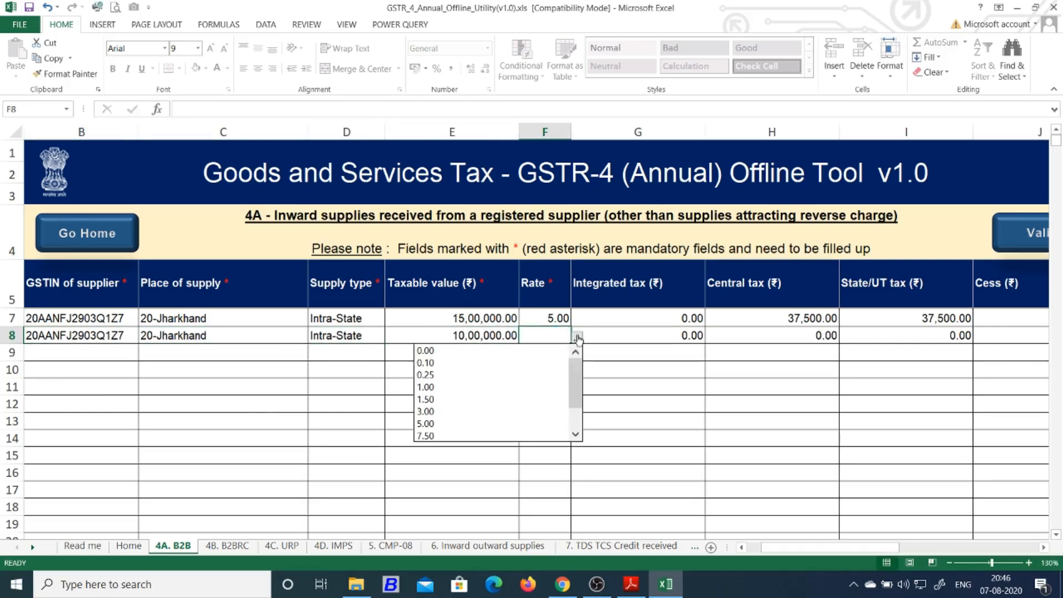
{"action": "scroll", "coordinate": [522, 428], "scroll_direction": "down", "scroll_amount": 1}
{"action": "left_click", "coordinate": [522, 423]}
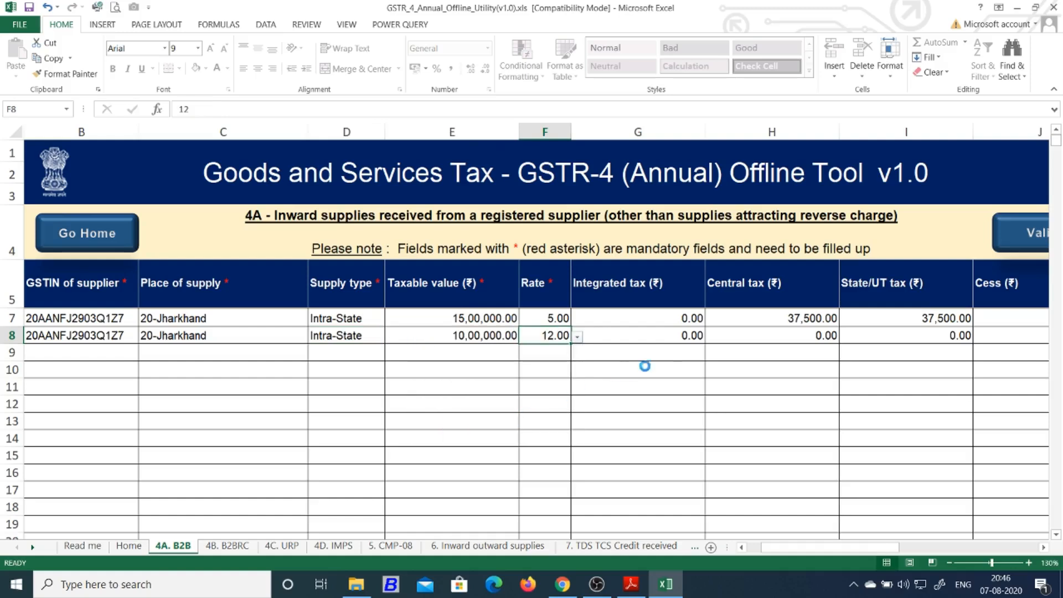
{"action": "left_click", "coordinate": [688, 336]}
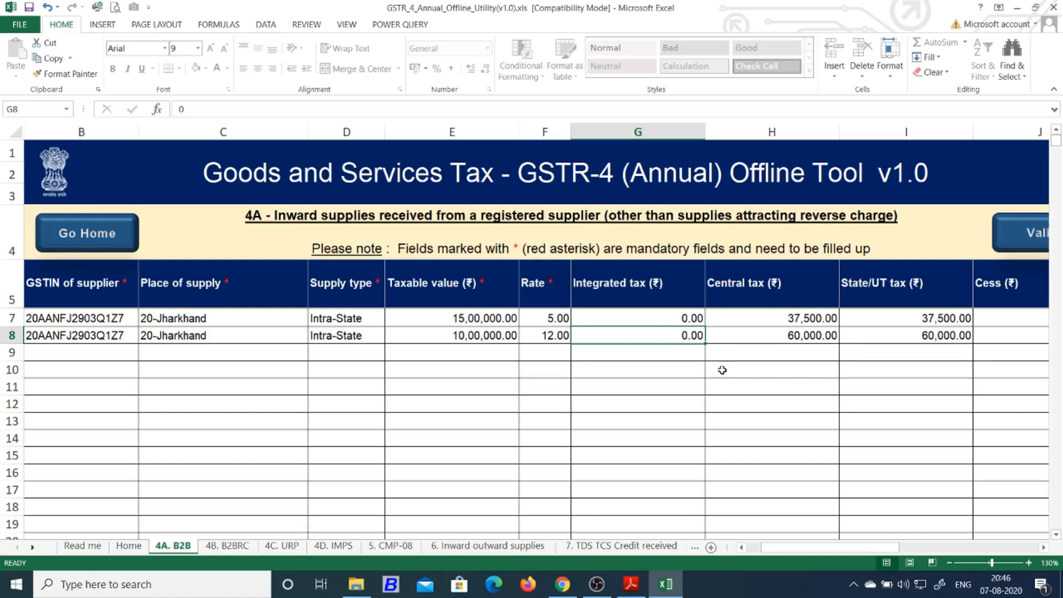
Run Validate Sheet on 4A. B2B and dismiss the resulting error message
{"action": "left_click", "coordinate": [1044, 548]}
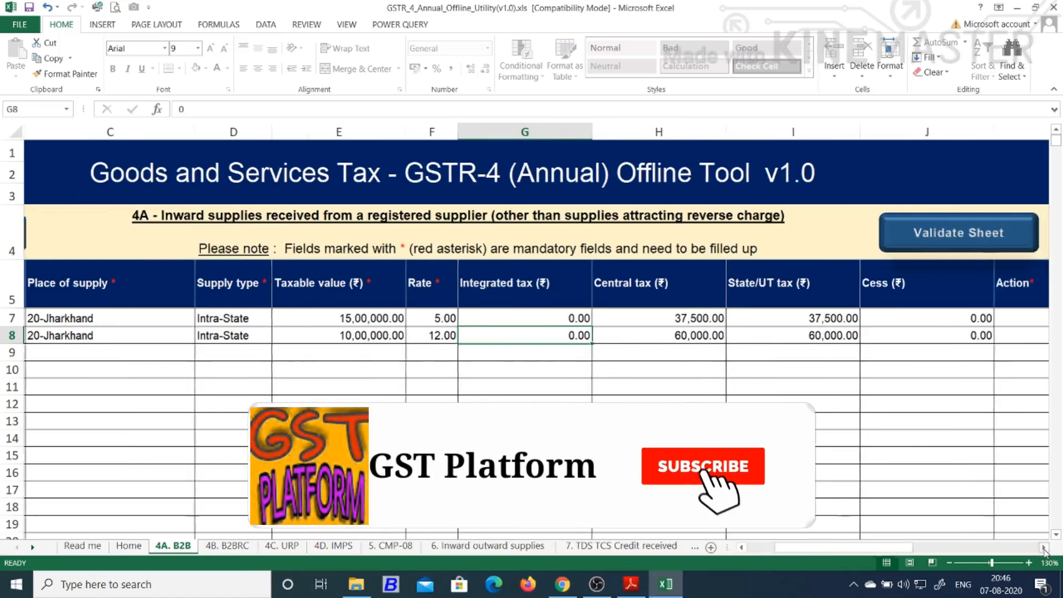
{"action": "left_click", "coordinate": [1044, 547]}
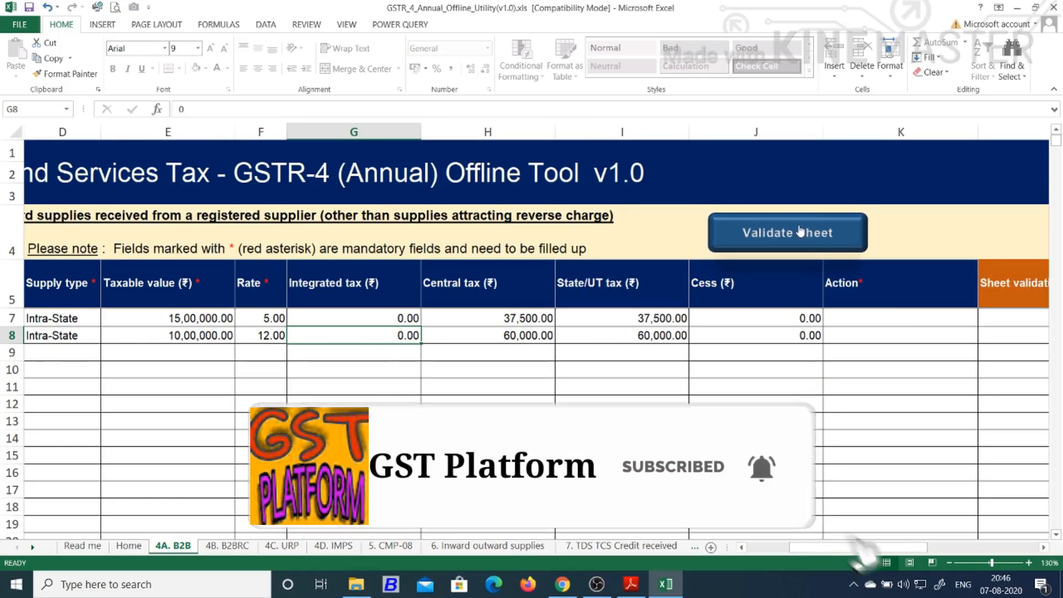
{"action": "left_click", "coordinate": [805, 233]}
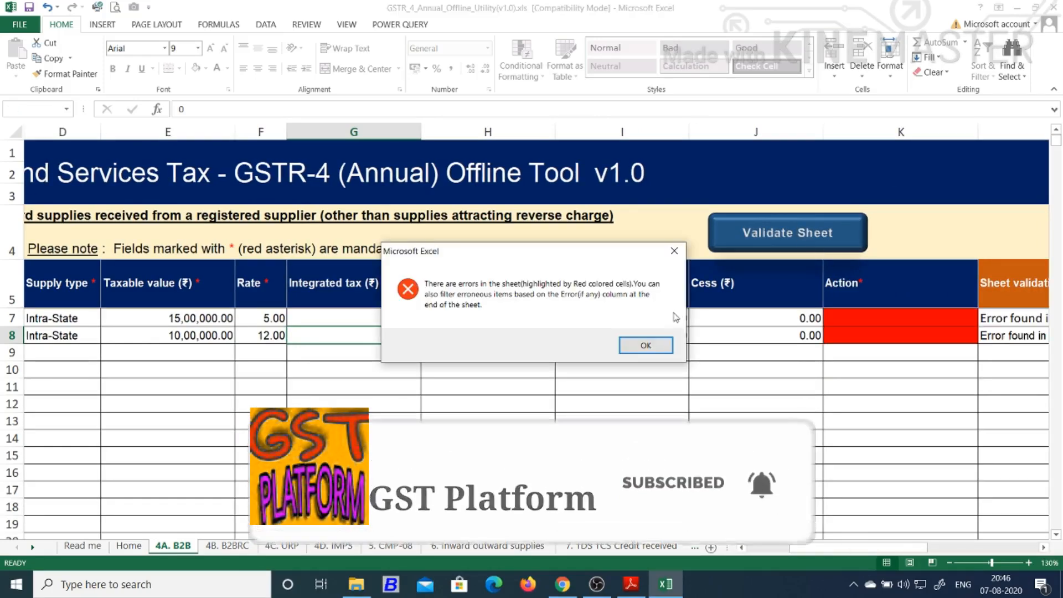
{"action": "left_click", "coordinate": [654, 353]}
Set the Action of rows 7 and 8 to Add
{"action": "left_click", "coordinate": [928, 319]}
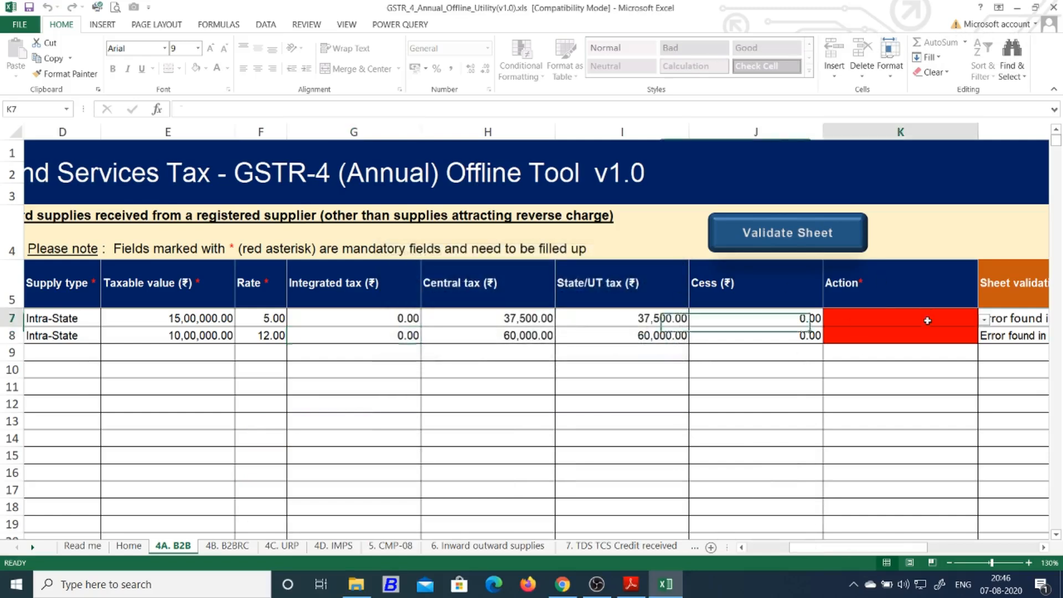
{"action": "left_click", "coordinate": [983, 321]}
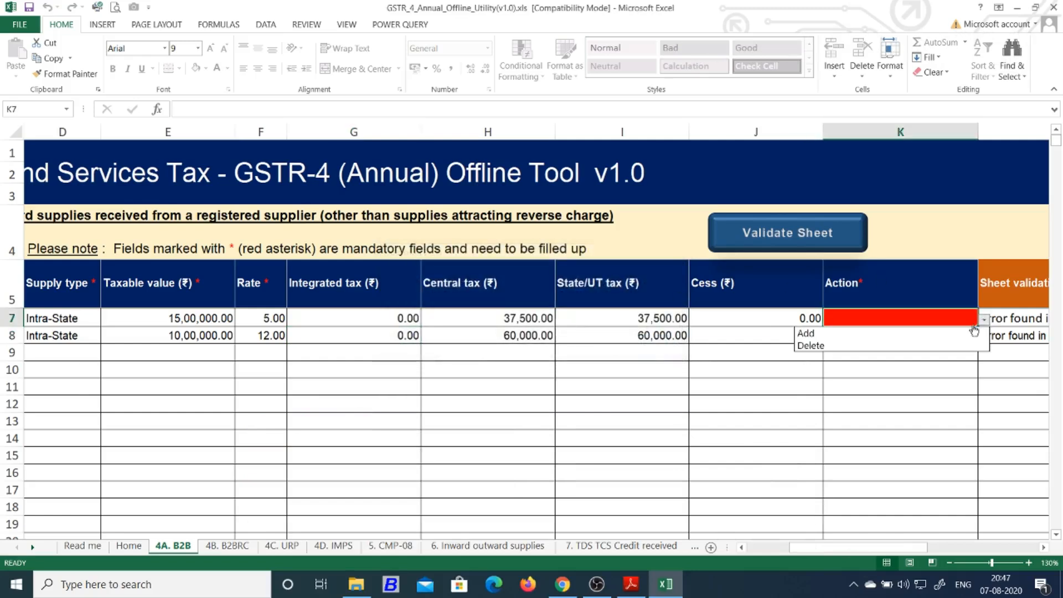
{"action": "left_click", "coordinate": [966, 333]}
{"action": "left_click", "coordinate": [969, 335]}
{"action": "left_click", "coordinate": [982, 339]}
{"action": "left_click", "coordinate": [943, 347]}
{"action": "left_click", "coordinate": [937, 355]}
Validate the sheet again, accept the success message and review the entered rows
{"action": "left_click", "coordinate": [825, 242]}
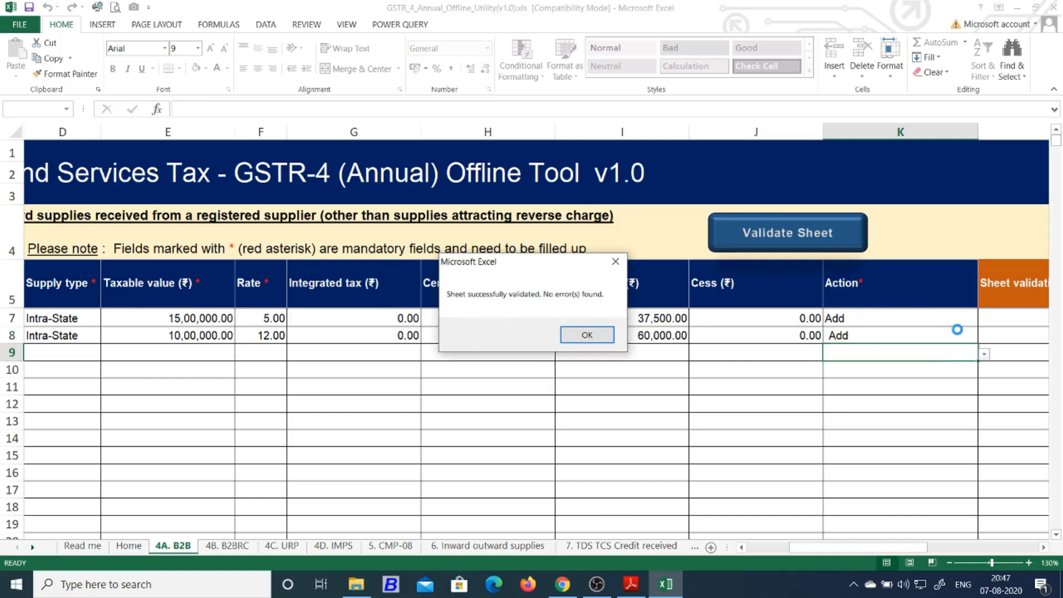
{"action": "left_click", "coordinate": [584, 335]}
{"action": "left_click", "coordinate": [579, 339]}
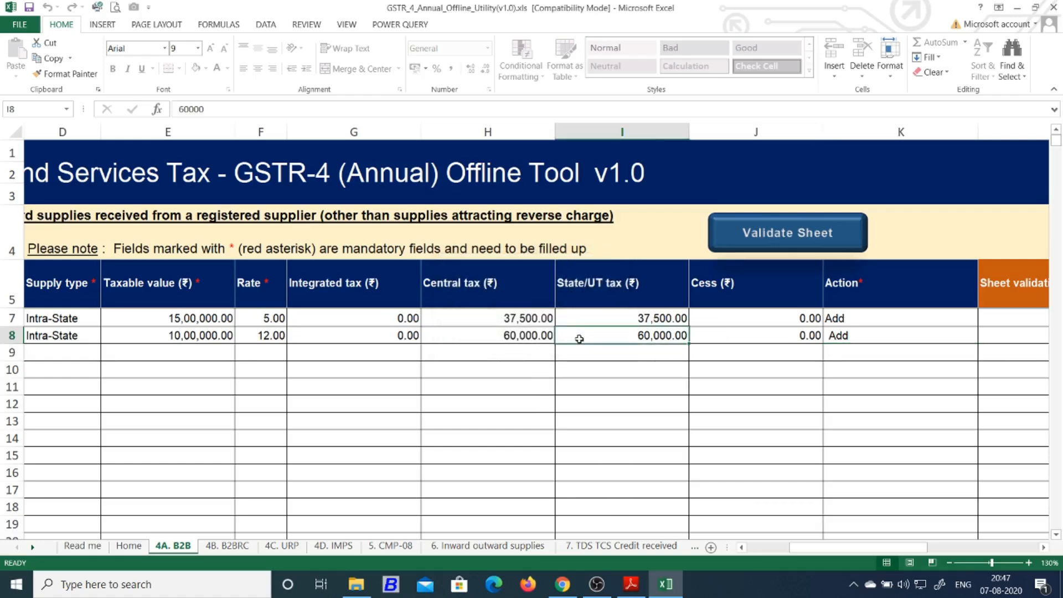
{"action": "key", "text": "Left"}
{"action": "key", "text": "Left"}
{"action": "key", "text": "Left"}
{"action": "key", "text": "Left"}
{"action": "key", "text": "Left"}
{"action": "key", "text": "Left"}
{"action": "key", "text": "Left"}
{"action": "key", "text": "Left"}
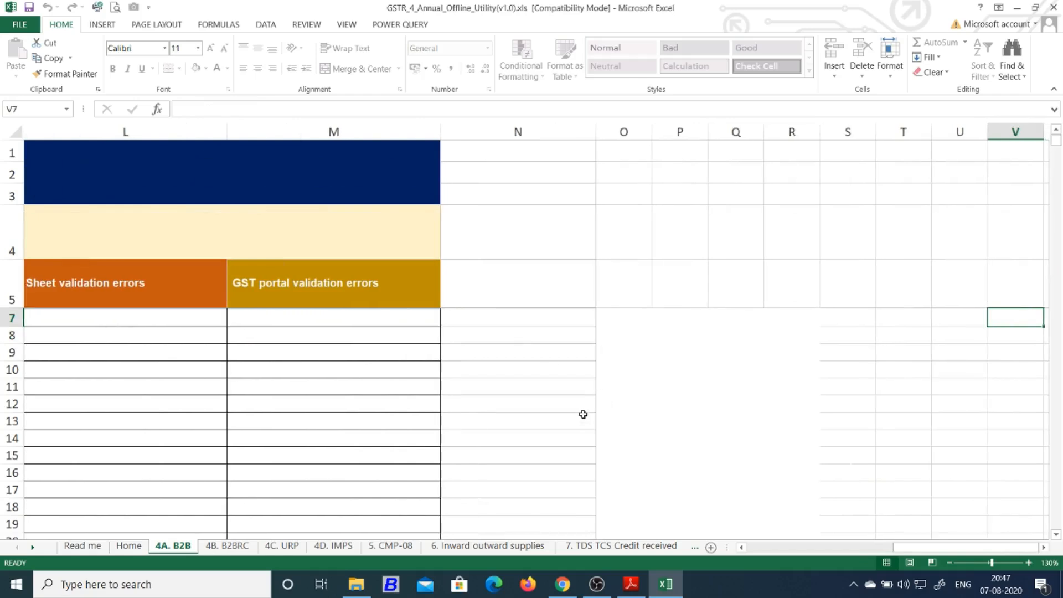
{"action": "key", "text": "Left"}
{"action": "key", "text": "Left"}
{"action": "key", "text": "Left"}
{"action": "key", "text": "Left"}
{"action": "key", "text": "Left"}
{"action": "key", "text": "Left"}
{"action": "key", "text": "Left"}
{"action": "key", "text": "Left"}
{"action": "key", "text": "Left"}
{"action": "key", "text": "Left"}
{"action": "key", "text": "Left"}
{"action": "key", "text": "Left"}
{"action": "key", "text": "Left"}
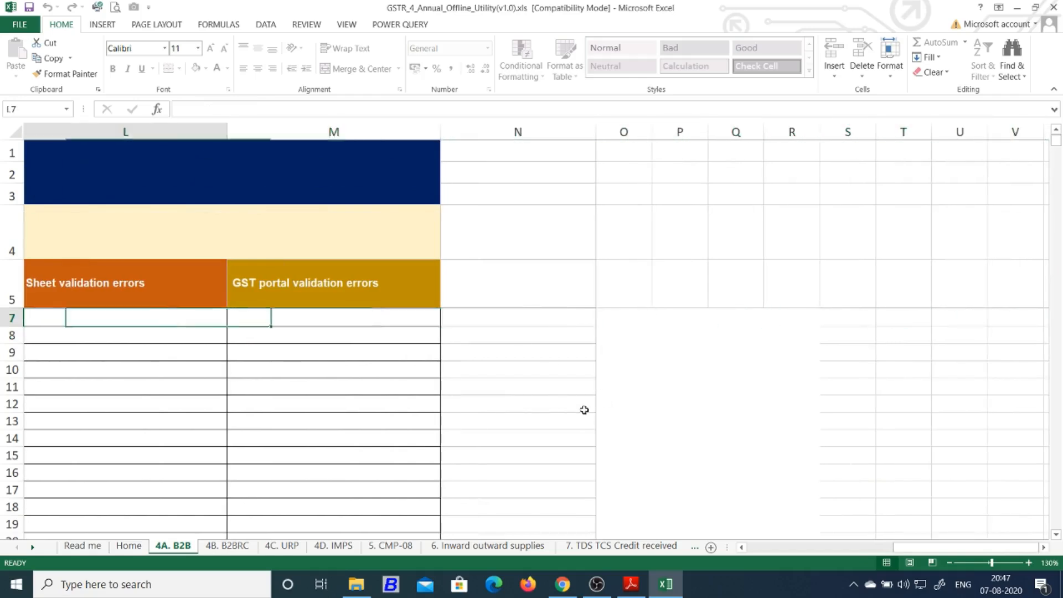
{"action": "key", "text": "Left"}
{"action": "key", "text": "Left"}
{"action": "key", "text": "Left"}
{"action": "key", "text": "Left"}
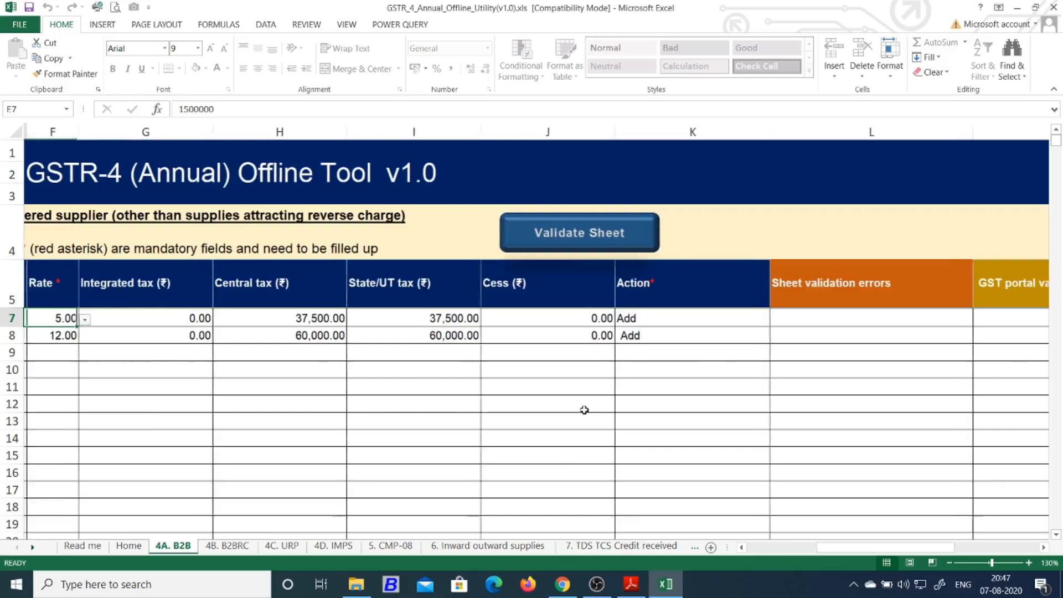
{"action": "key", "text": "Left"}
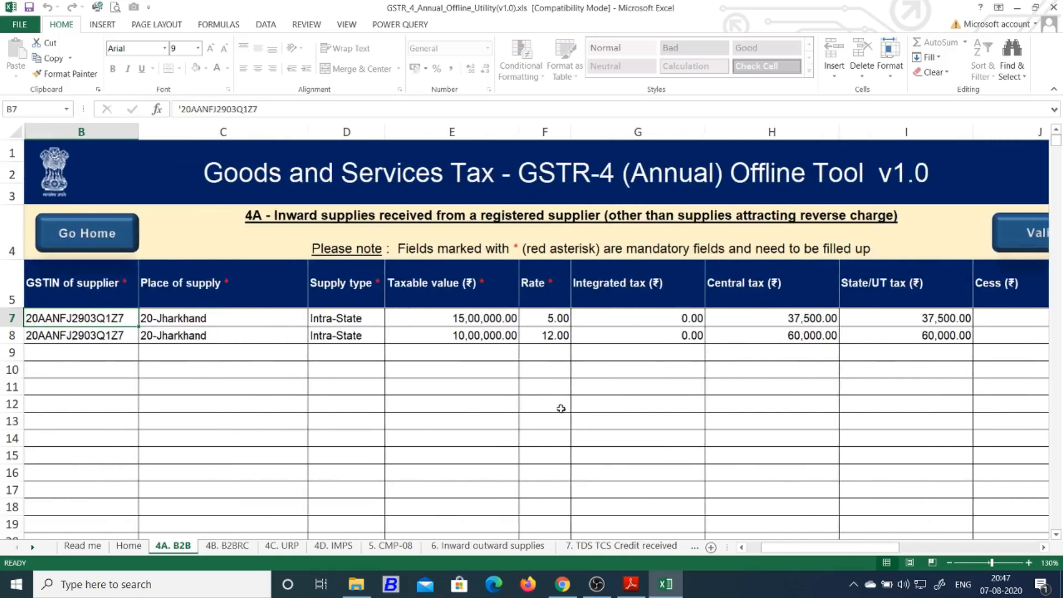
On the 4B. B2BRC sheet, enter the supplier's GSTIN in B7
{"action": "left_click", "coordinate": [221, 545]}
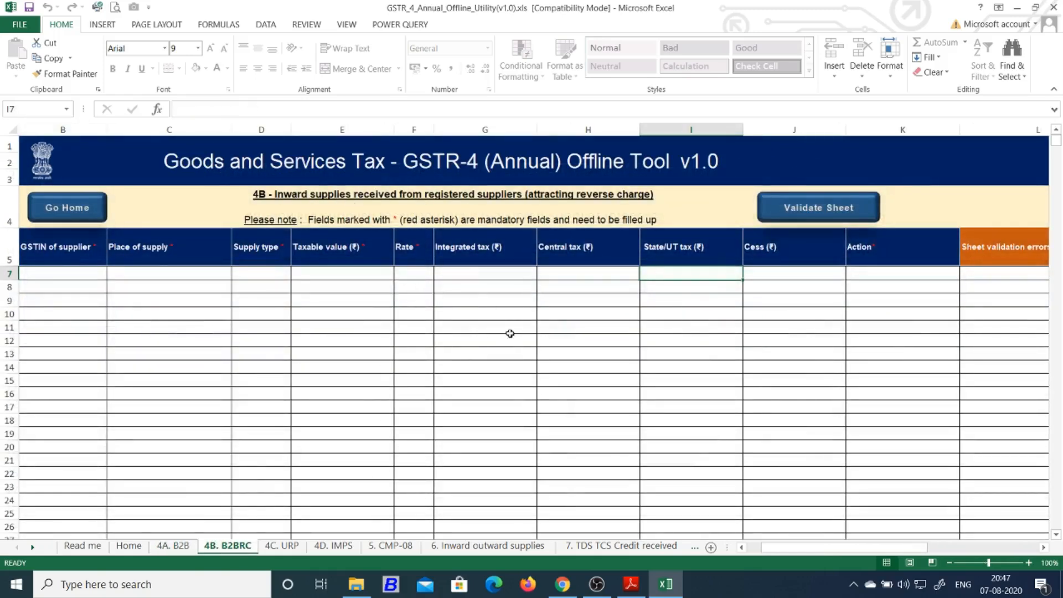
{"action": "scroll", "coordinate": [504, 346], "scroll_direction": "up", "scroll_amount": 2, "text": "ctrl"}
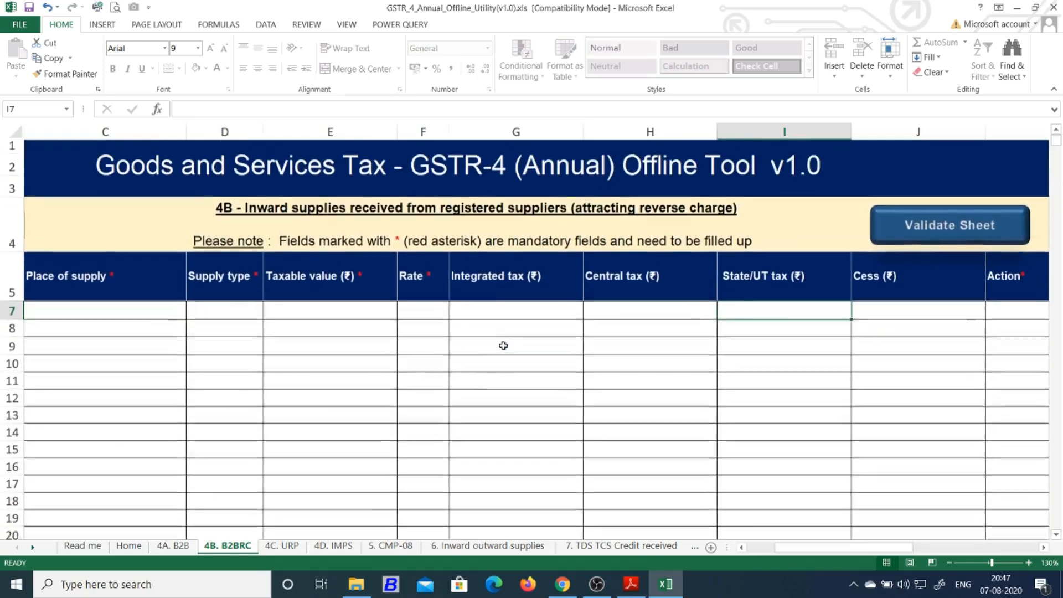
{"action": "left_click", "coordinate": [742, 547]}
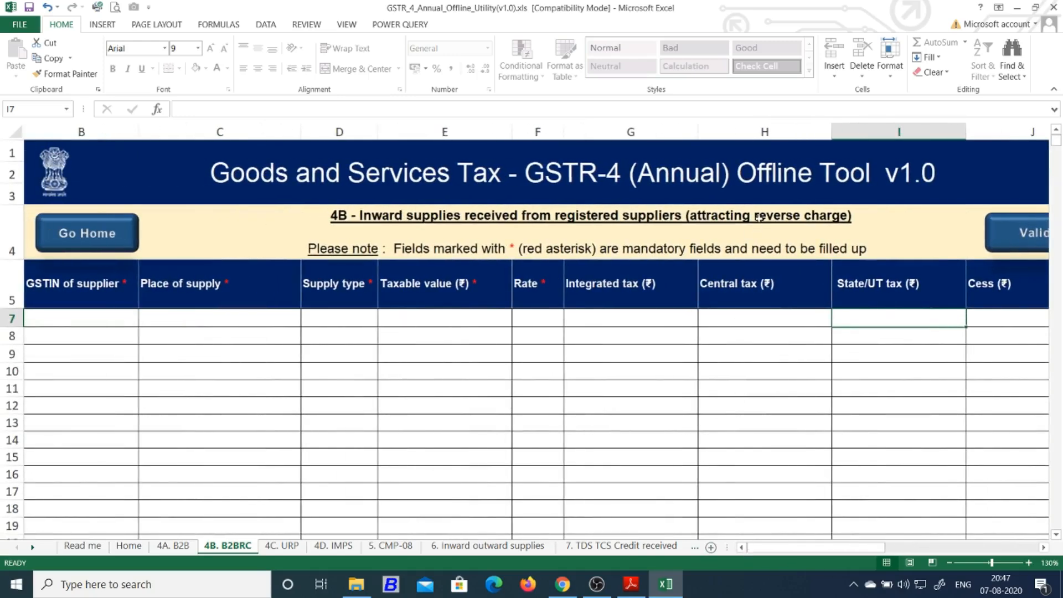
{"action": "left_click", "coordinate": [126, 317]}
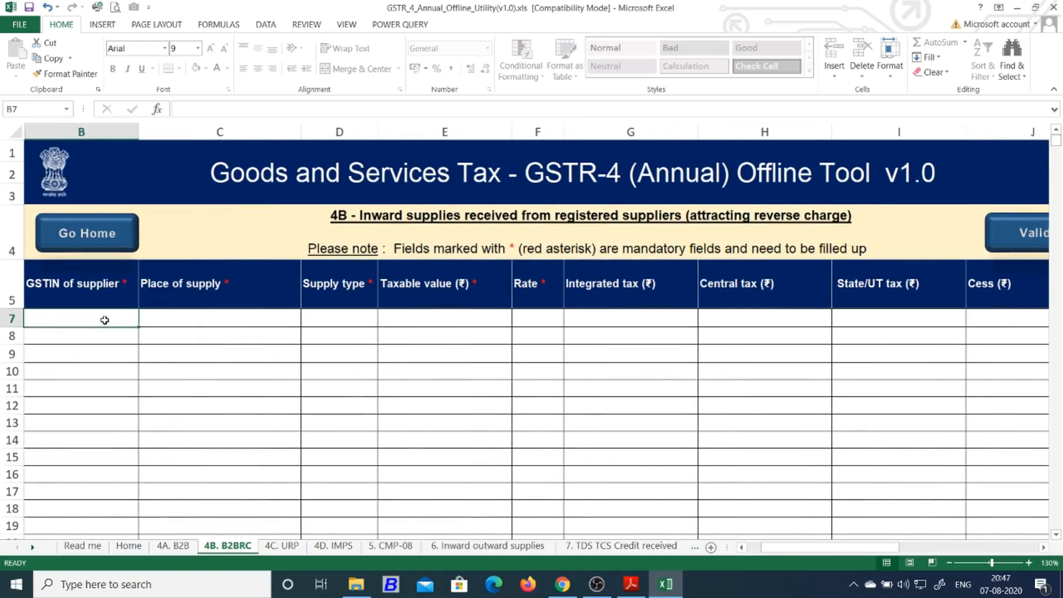
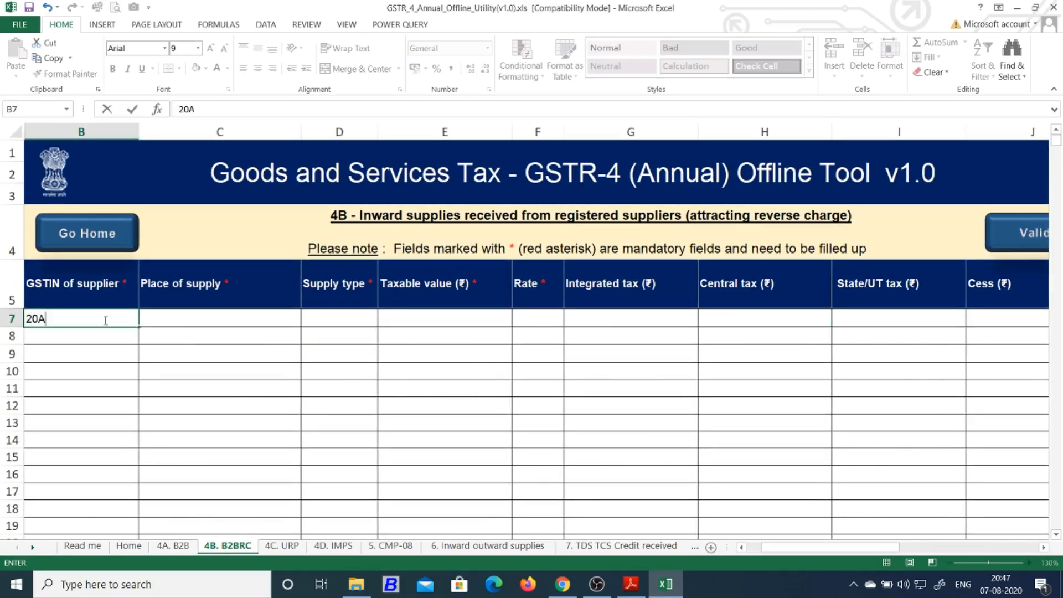
{"action": "key", "text": "Return"}
Set row 7's place of supply to 20-Jharkhand
{"action": "left_click", "coordinate": [279, 320]}
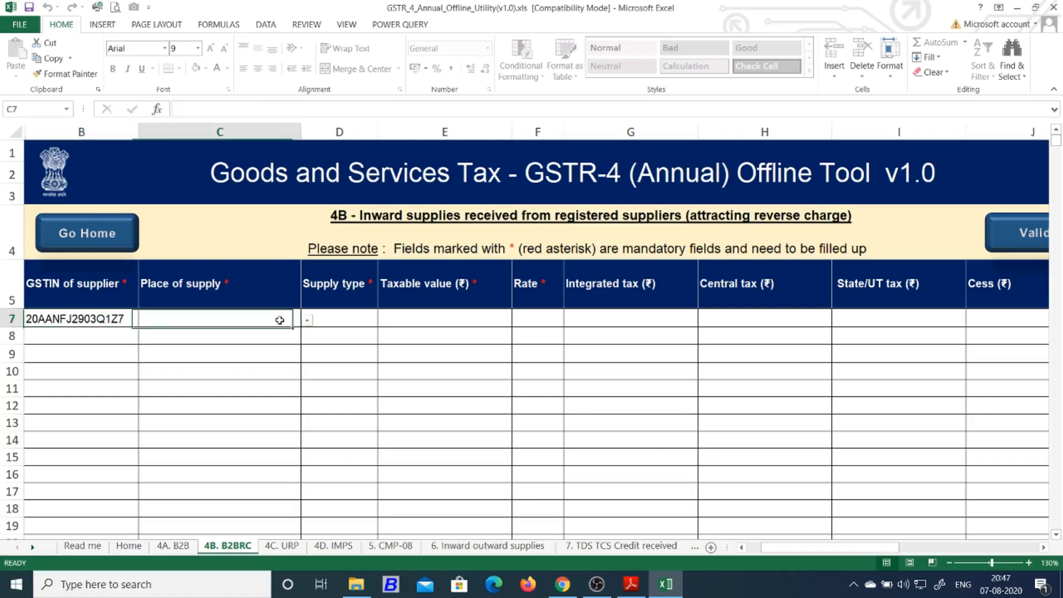
{"action": "left_click", "coordinate": [306, 320]}
{"action": "left_click", "coordinate": [307, 376]}
{"action": "left_click", "coordinate": [307, 403]}
{"action": "left_click", "coordinate": [307, 403]}
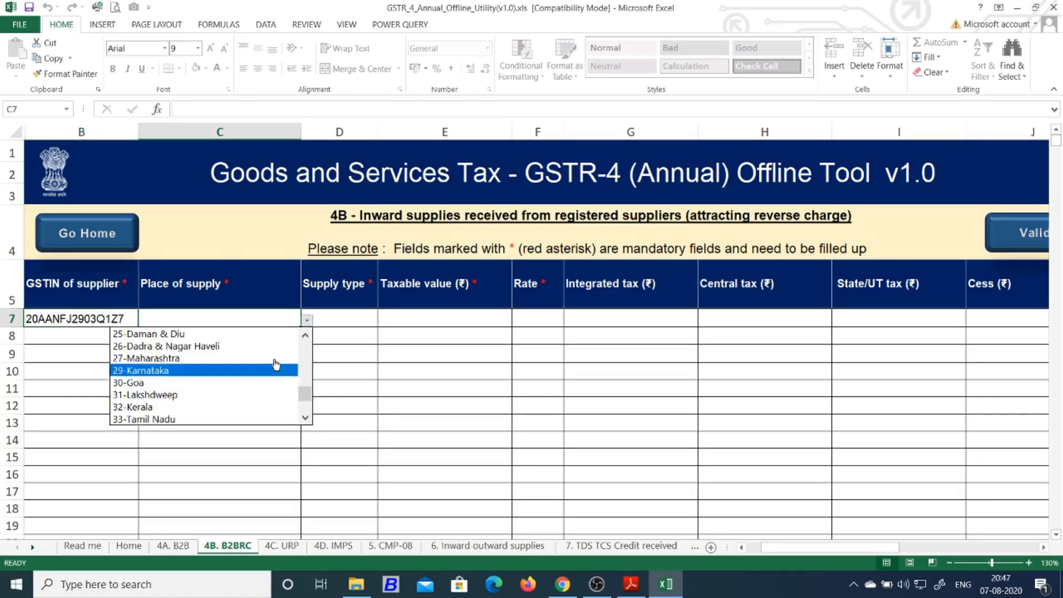
{"action": "scroll", "coordinate": [257, 346], "scroll_direction": "up", "scroll_amount": 2}
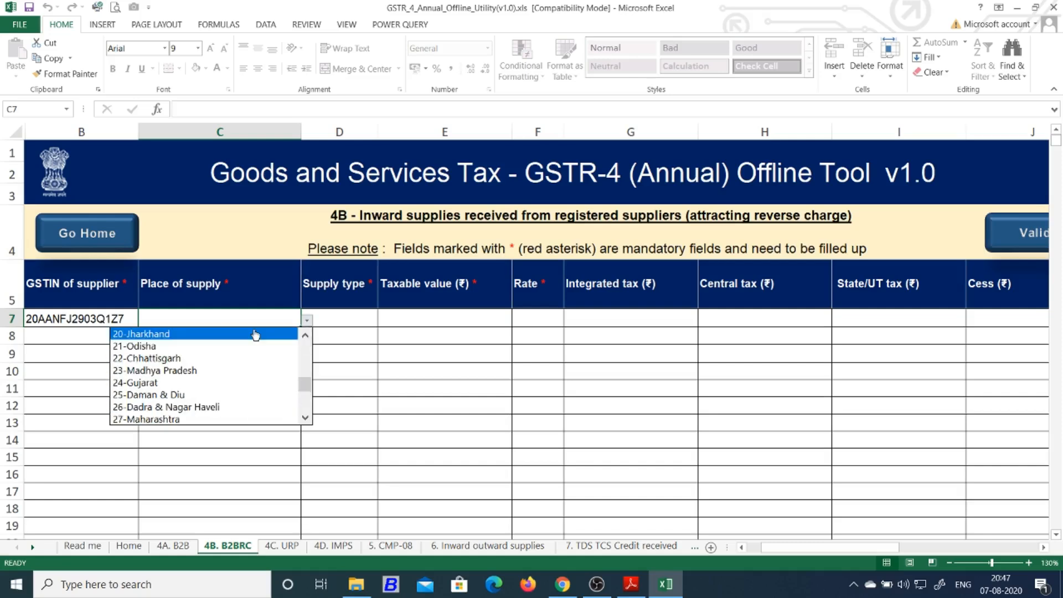
{"action": "left_click", "coordinate": [255, 334]}
Enter taxable value 12000 in E7 and choose rate 5.00
{"action": "left_click", "coordinate": [368, 319]}
{"action": "left_click", "coordinate": [470, 320]}
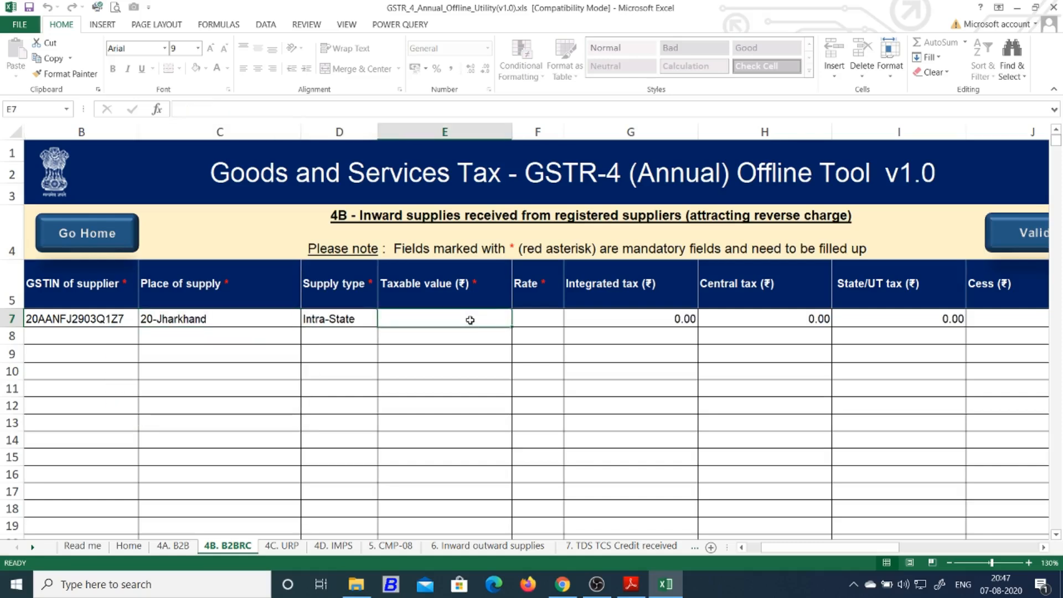
{"action": "type", "text": "12000"}
{"action": "key", "text": "Tab"}
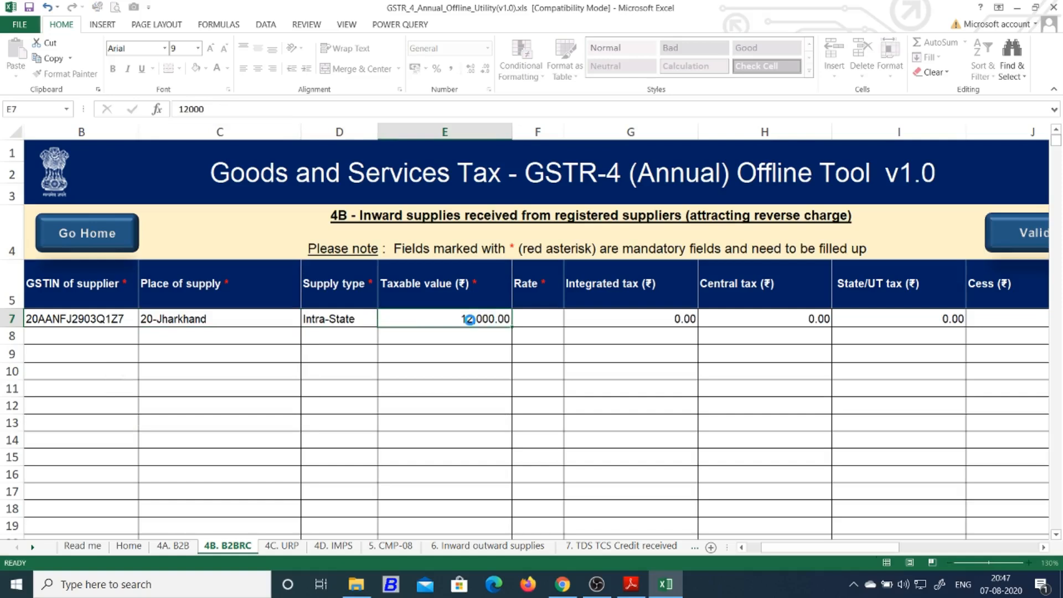
{"action": "left_click", "coordinate": [570, 320]}
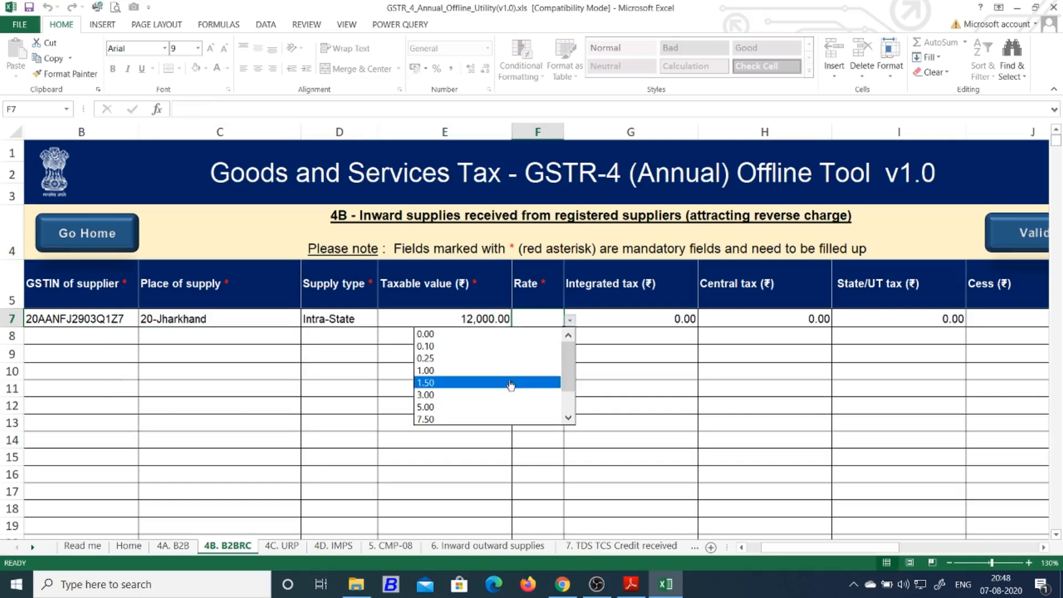
{"action": "left_click", "coordinate": [498, 407]}
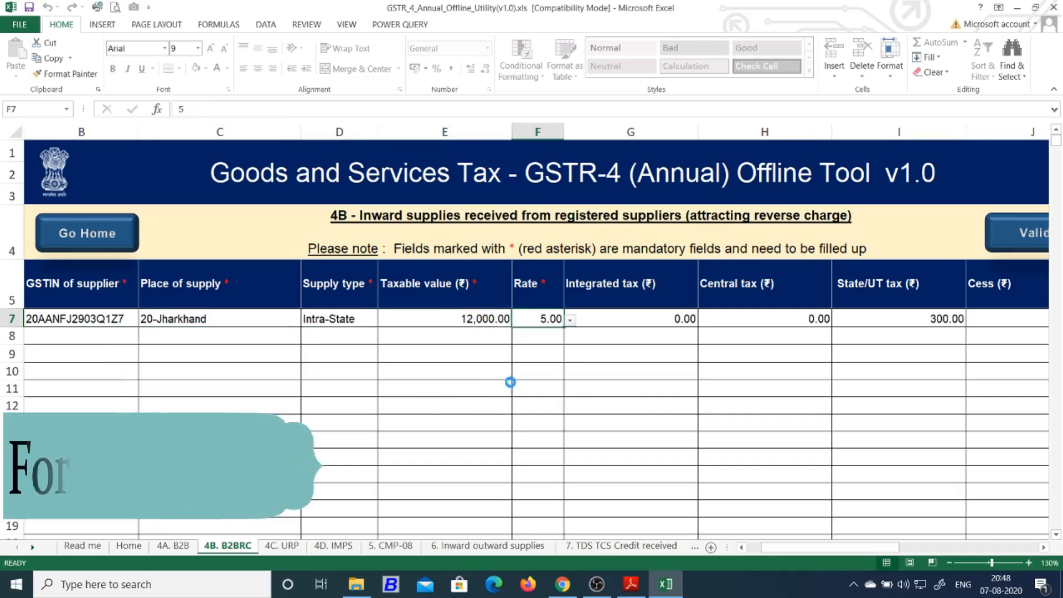
Check the computed central tax and set K7's Action to Add
{"action": "left_click", "coordinate": [808, 319]}
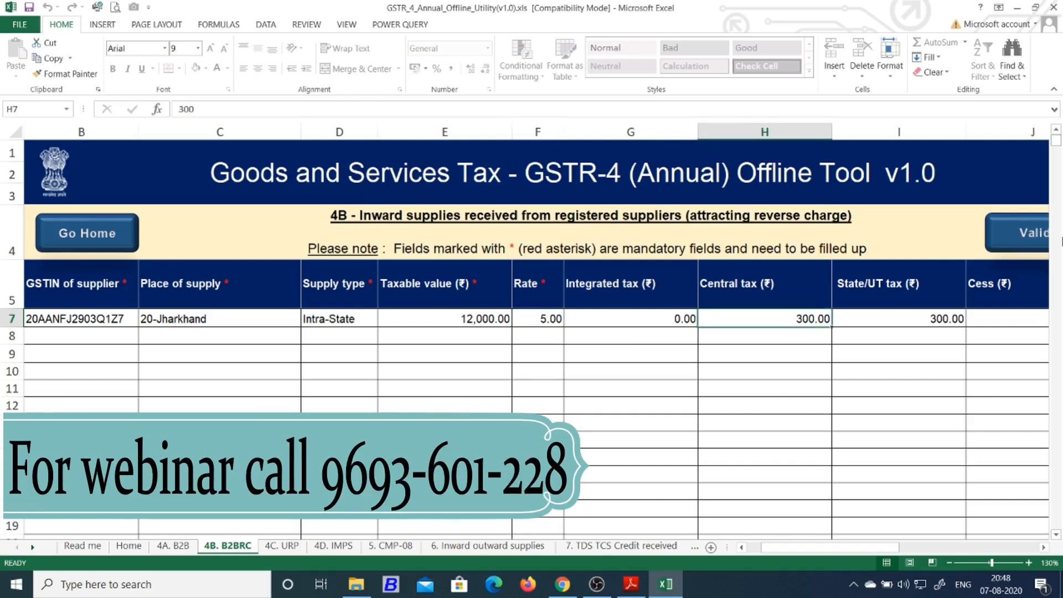
{"action": "key", "text": "Right"}
{"action": "key", "text": "Right"}
{"action": "key", "text": "Right"}
{"action": "key", "text": "Right"}
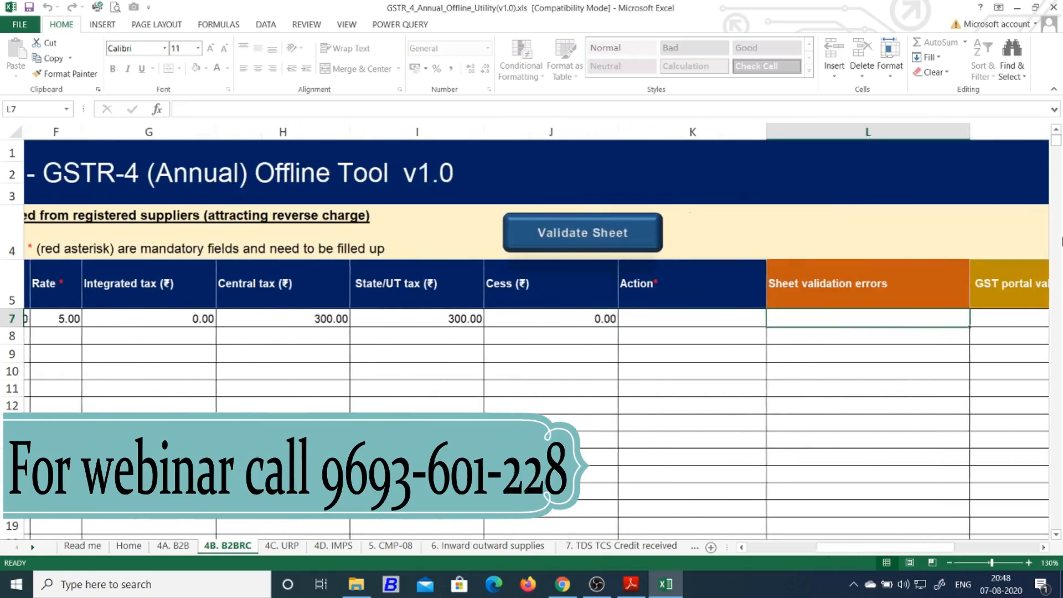
{"action": "left_click", "coordinate": [750, 321]}
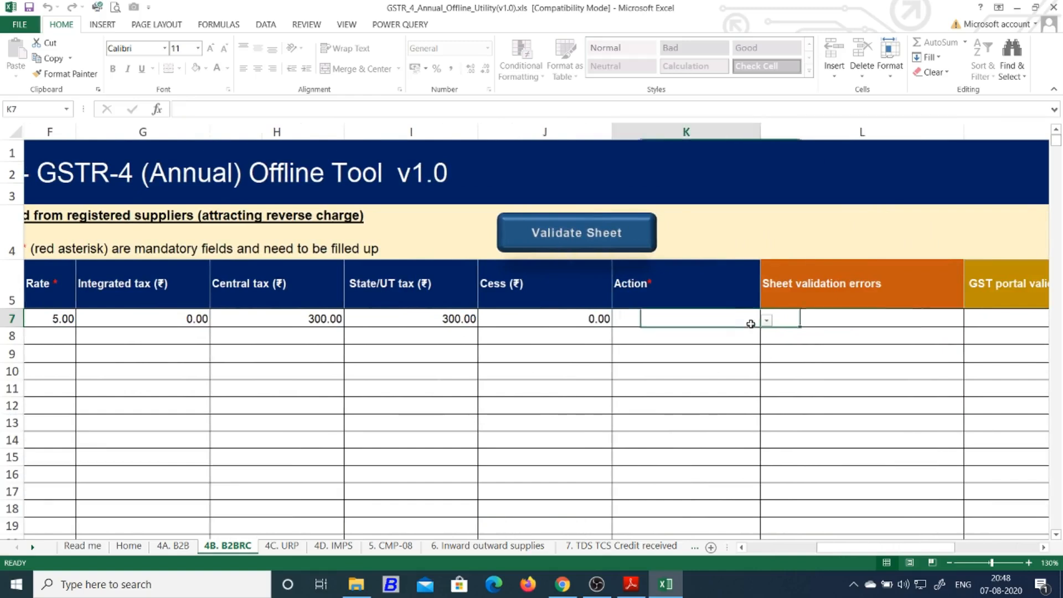
{"action": "left_click", "coordinate": [766, 320]}
{"action": "left_click", "coordinate": [749, 337]}
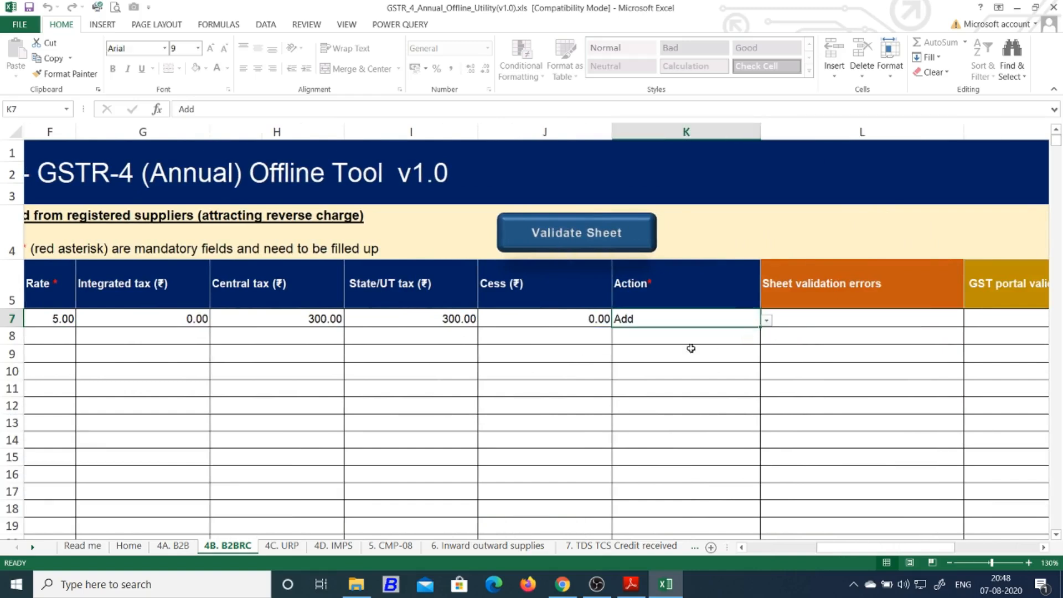
Validate the 4B. B2BRC sheet, accept the success message and review row 7
{"action": "left_click", "coordinate": [586, 354]}
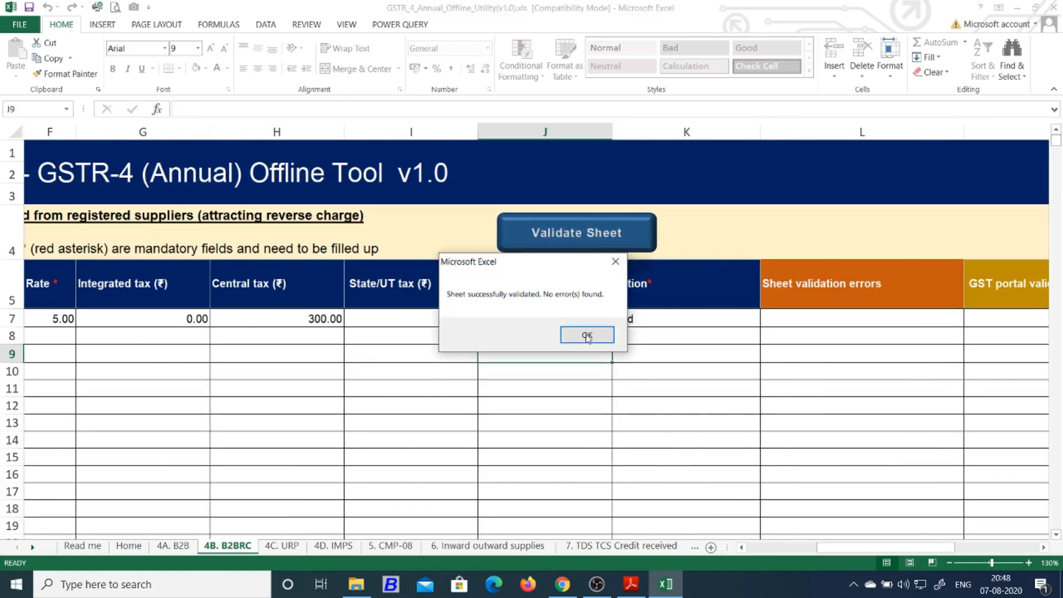
{"action": "left_click", "coordinate": [584, 333]}
{"action": "key", "text": "Up"}
{"action": "key", "text": "Up"}
{"action": "key", "text": "Left"}
{"action": "key", "text": "Left"}
{"action": "key", "text": "Left"}
{"action": "key", "text": "Left"}
{"action": "key", "text": "Left"}
{"action": "key", "text": "Left"}
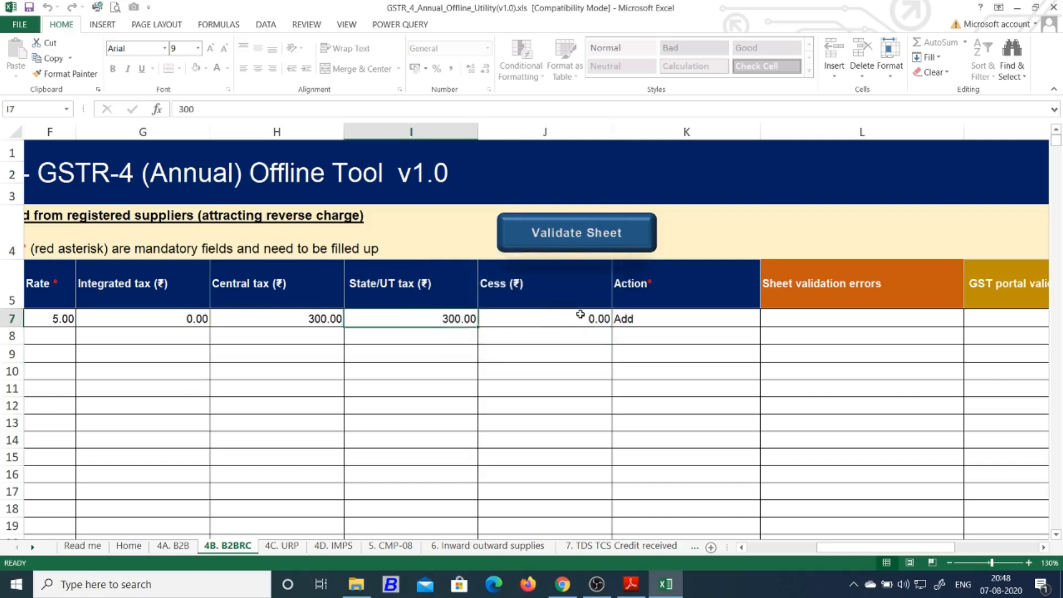
{"action": "key", "text": "Left"}
{"action": "key", "text": "Left"}
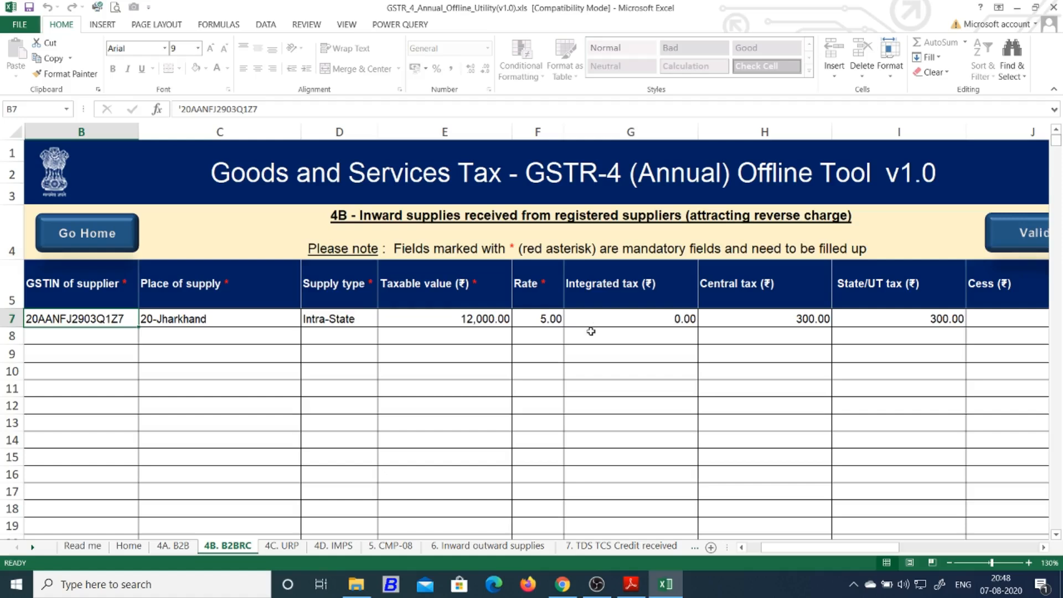
On the 4C. URP sheet, set row 7 reverse charge to No and check the place of supply and taxable value
{"action": "left_click", "coordinate": [280, 546]}
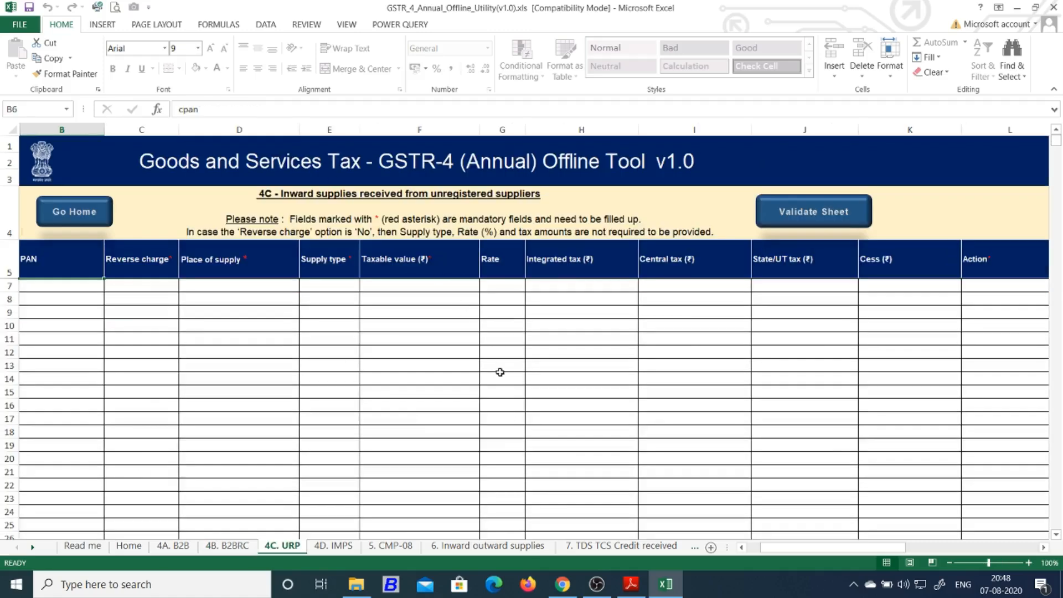
{"action": "scroll", "coordinate": [503, 371], "scroll_direction": "up", "scroll_amount": 2}
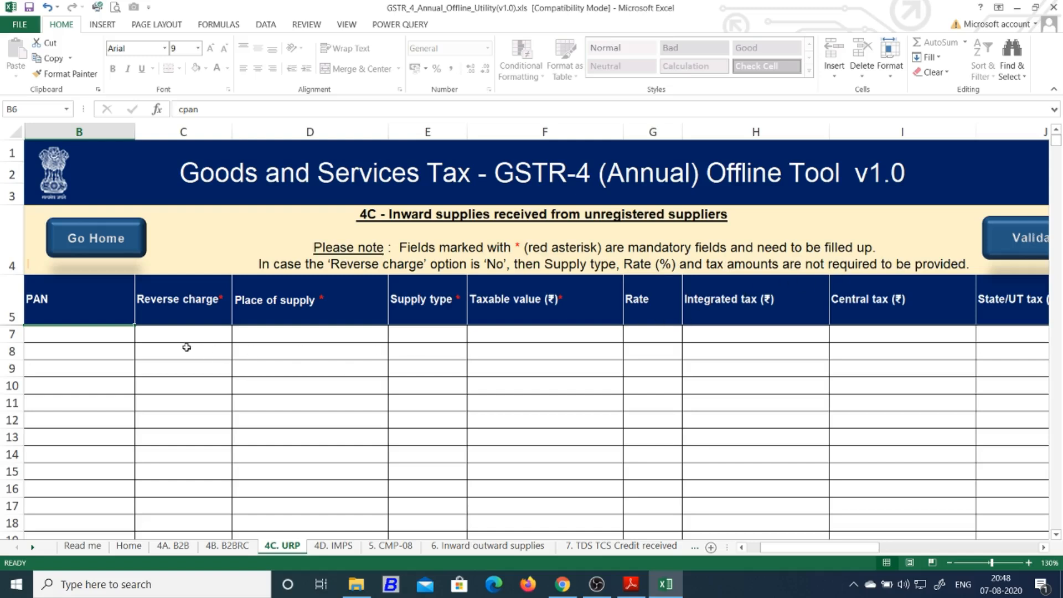
{"action": "left_click", "coordinate": [119, 338]}
{"action": "left_click", "coordinate": [176, 334]}
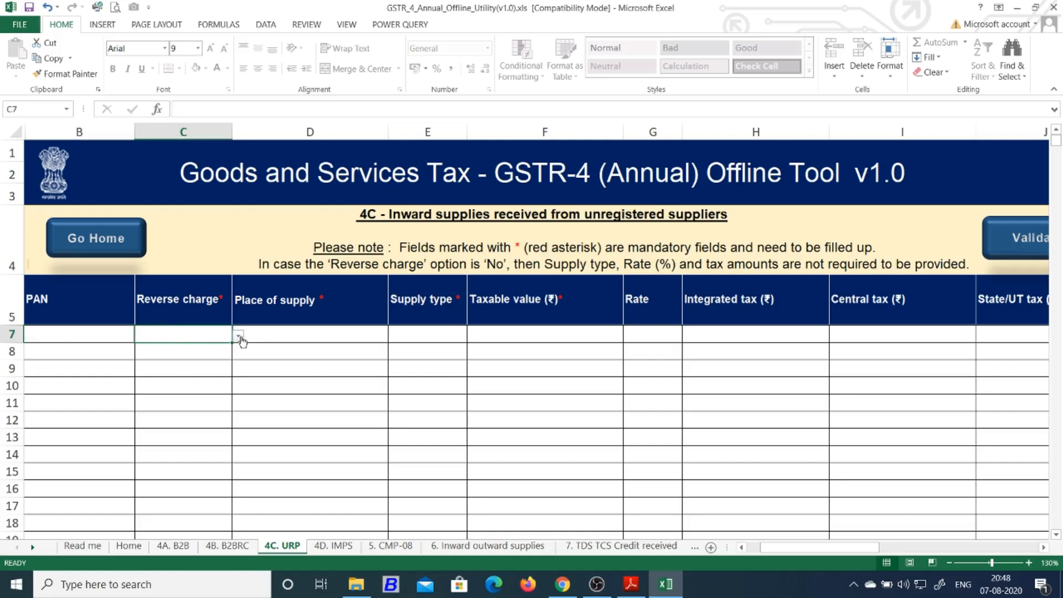
{"action": "left_click", "coordinate": [238, 336]}
{"action": "left_click", "coordinate": [217, 350]}
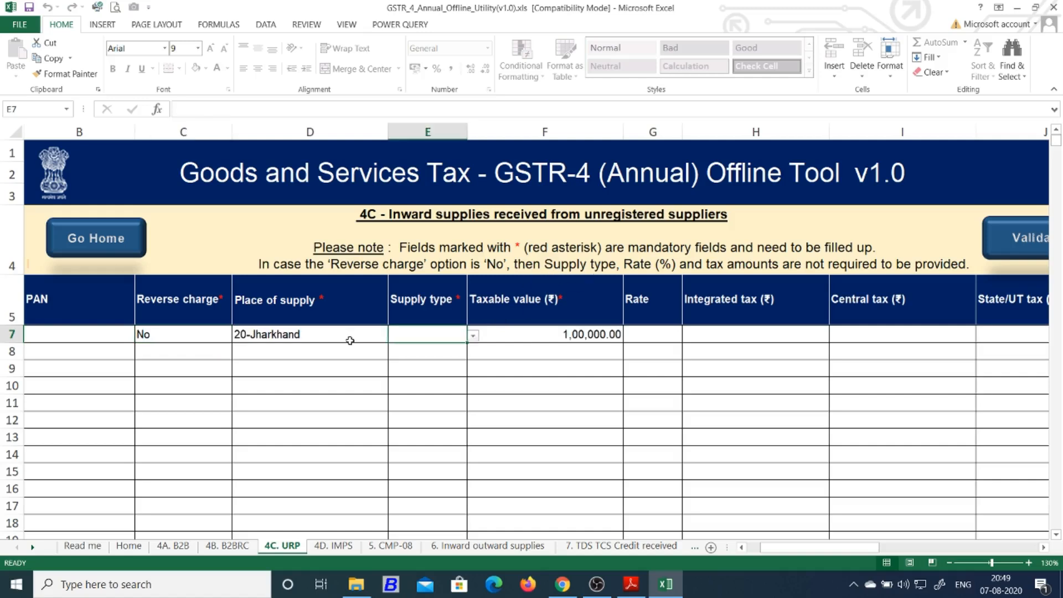
{"action": "left_click", "coordinate": [349, 339]}
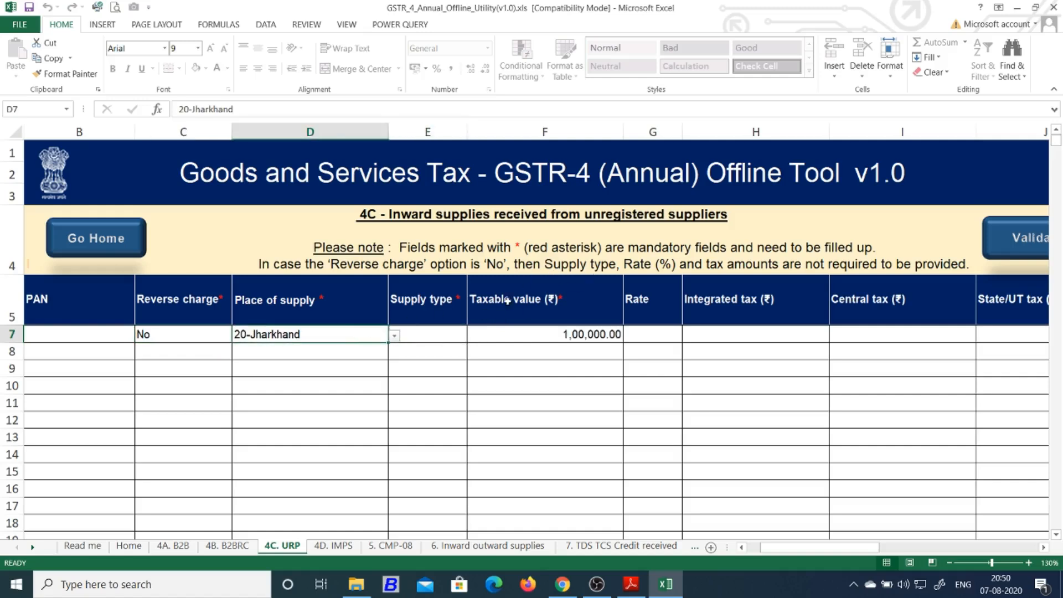
{"action": "left_click", "coordinate": [545, 339]}
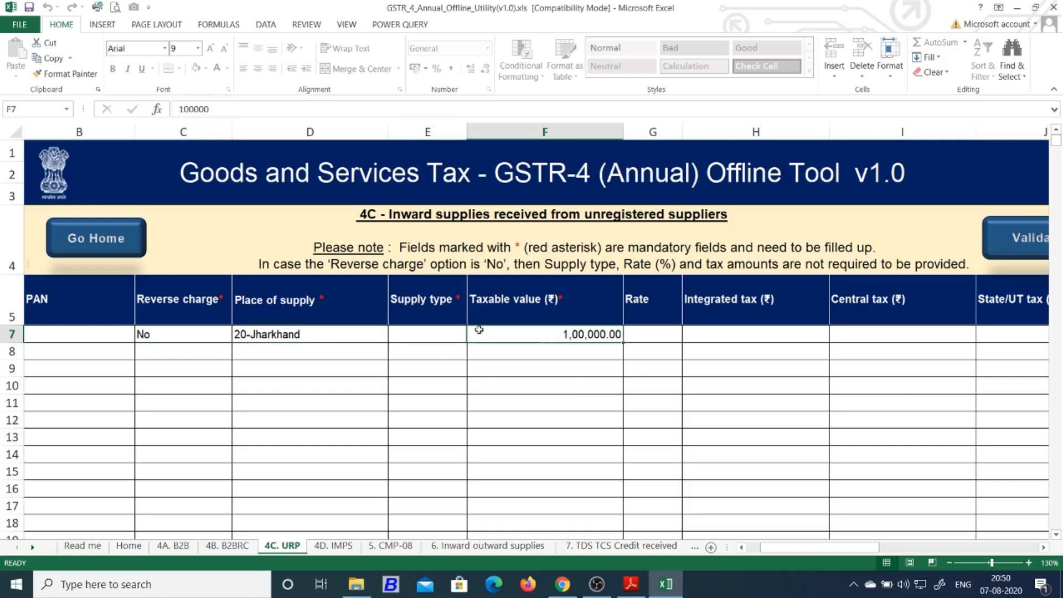
Change row 7 reverse charge to Yes and set the supply type to Intra-State
{"action": "left_click", "coordinate": [222, 339]}
{"action": "left_click", "coordinate": [238, 337]}
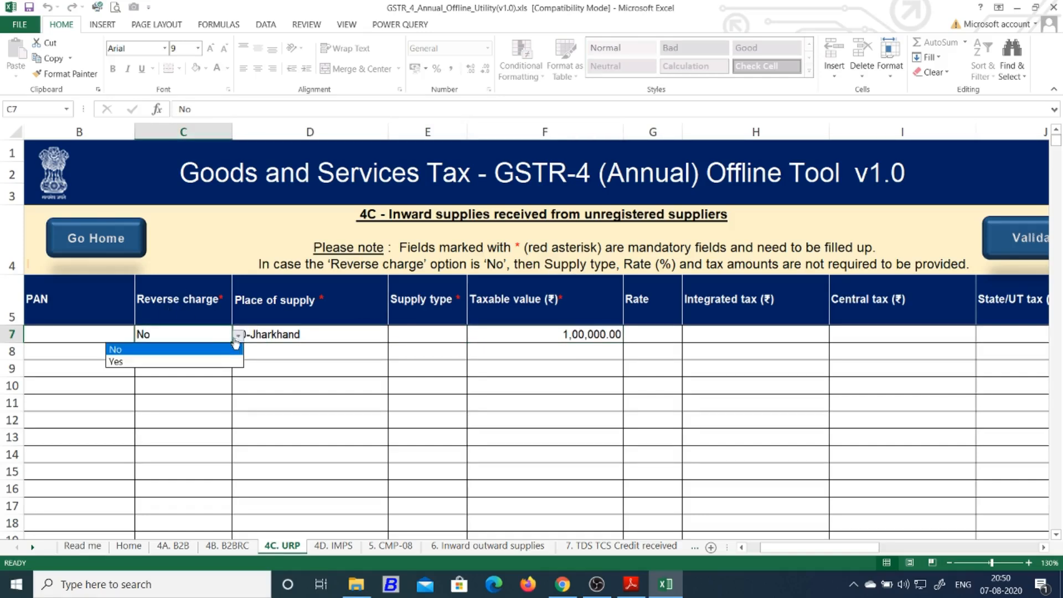
{"action": "left_click", "coordinate": [227, 358]}
{"action": "left_click", "coordinate": [419, 336]}
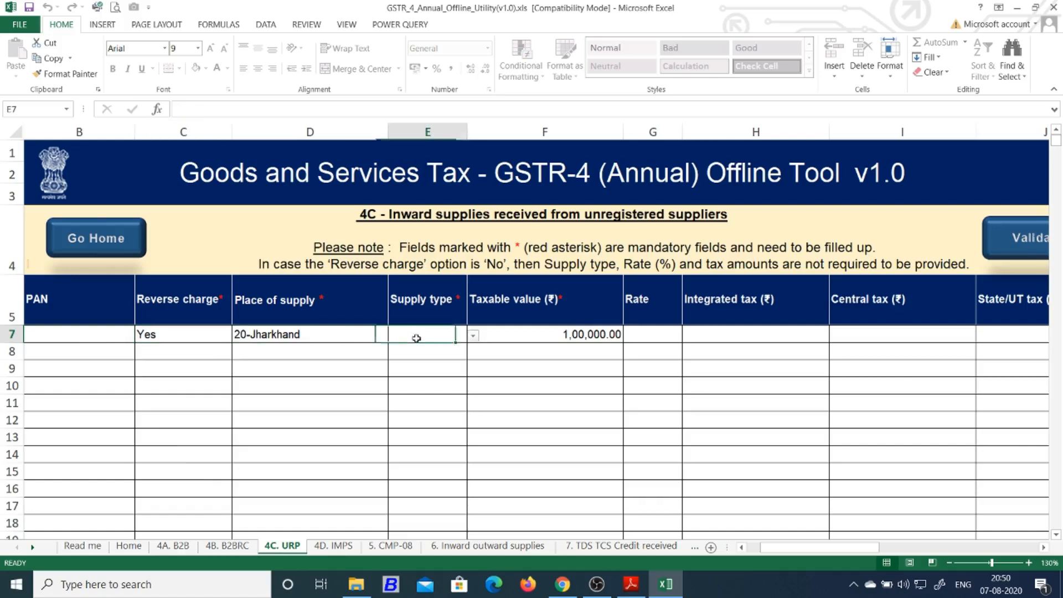
{"action": "left_click", "coordinate": [473, 336]}
{"action": "left_click", "coordinate": [443, 361]}
Set the row 7 rate to 5.00% and check the 2,500.00 central tax
{"action": "left_click", "coordinate": [653, 334]}
{"action": "left_click", "coordinate": [688, 336]}
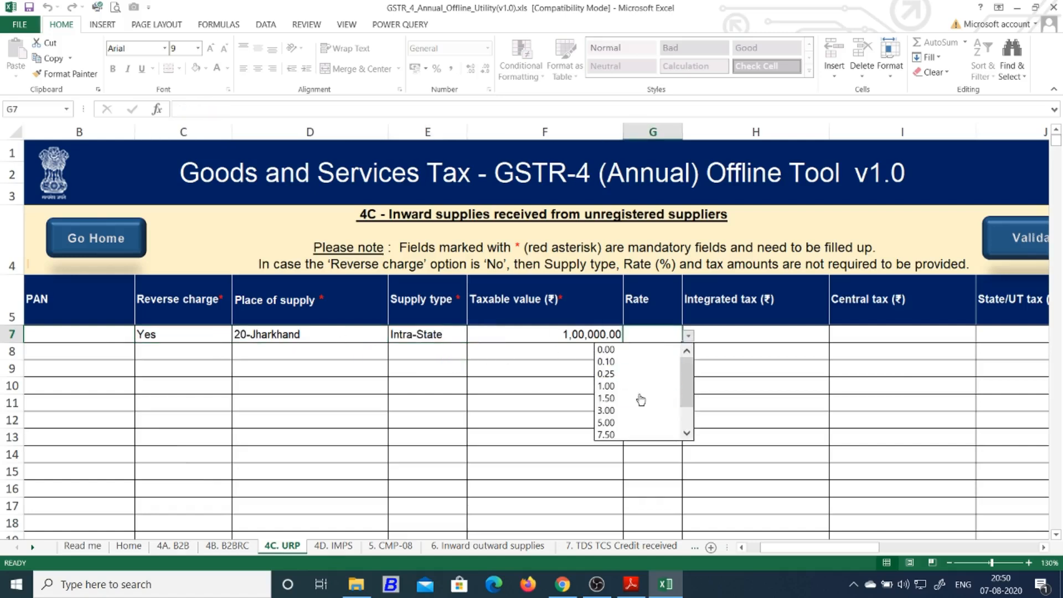
{"action": "left_click", "coordinate": [661, 420]}
{"action": "left_click", "coordinate": [887, 336]}
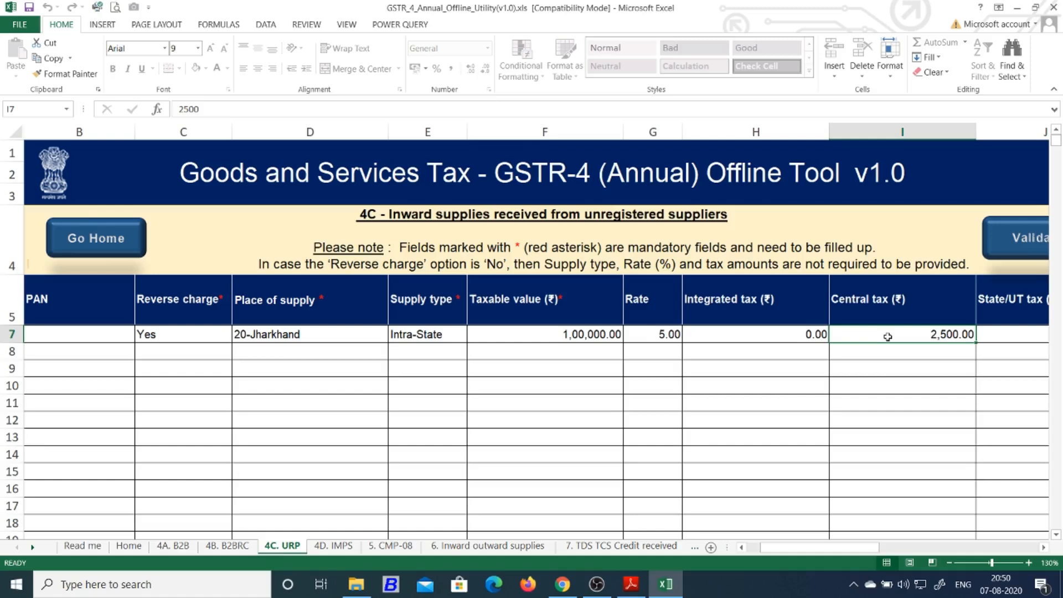
Make sure reverse charge ends as Yes, then validate the 4C. URP sheet with no errors
{"action": "left_click", "coordinate": [203, 333]}
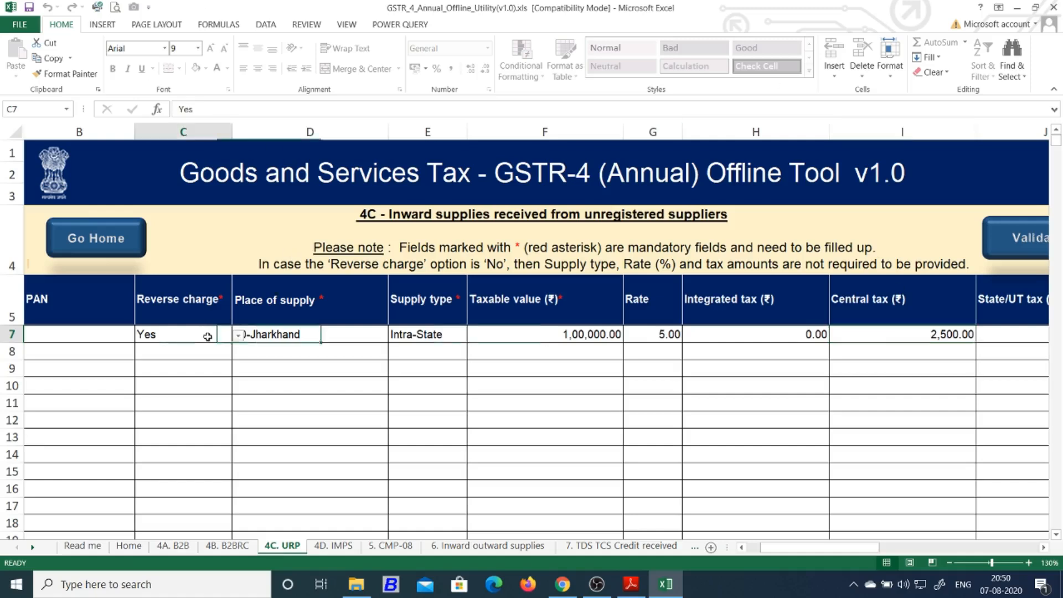
{"action": "left_click", "coordinate": [238, 335]}
{"action": "left_click", "coordinate": [202, 350]}
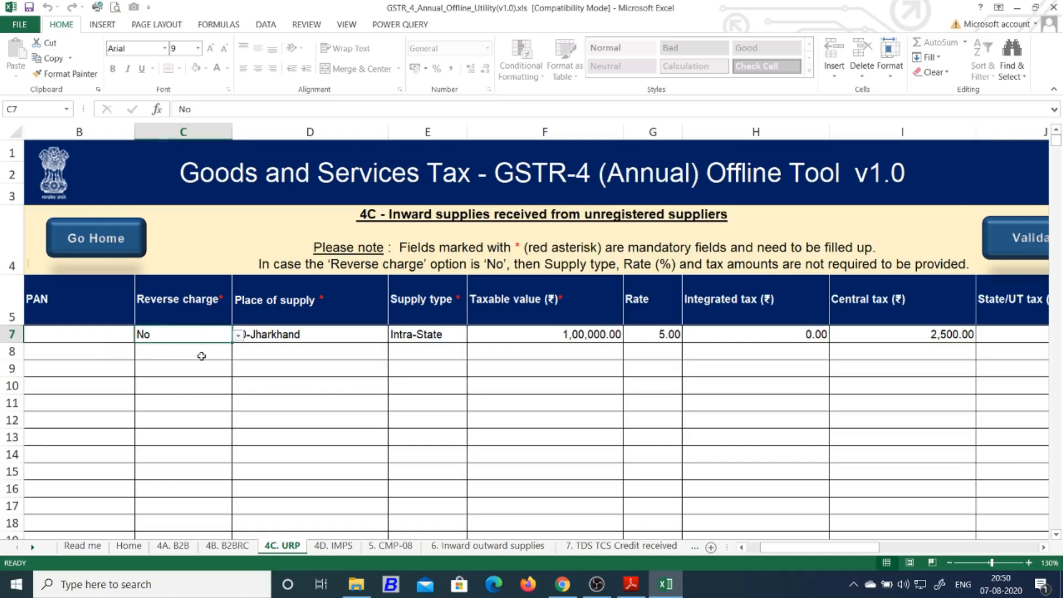
{"action": "left_click", "coordinate": [238, 336]}
{"action": "left_click", "coordinate": [201, 365]}
{"action": "left_click", "coordinate": [1019, 242]}
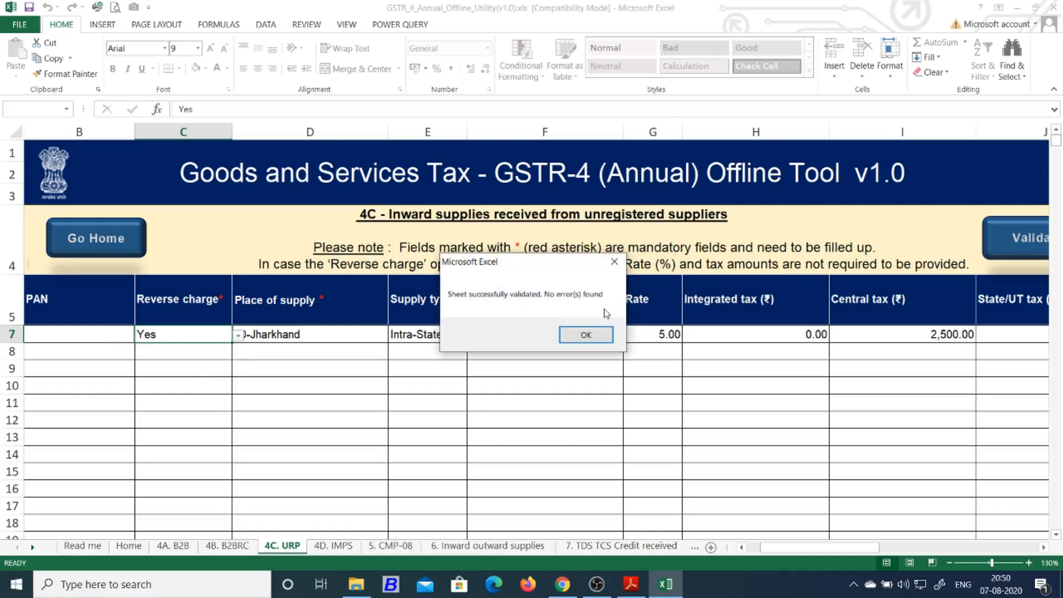
{"action": "left_click", "coordinate": [590, 333]}
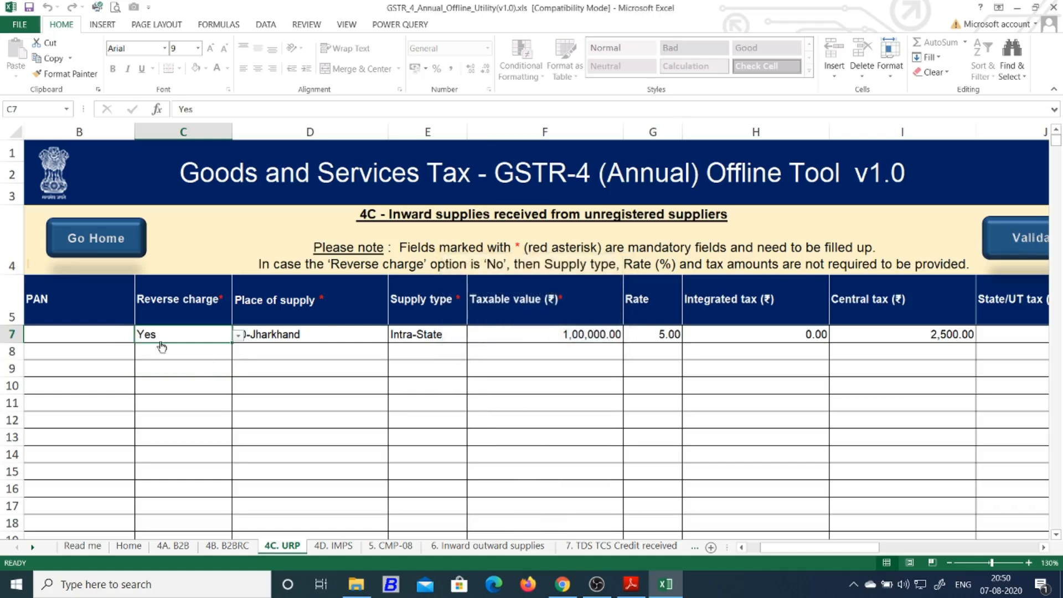
{"action": "left_click", "coordinate": [106, 335]}
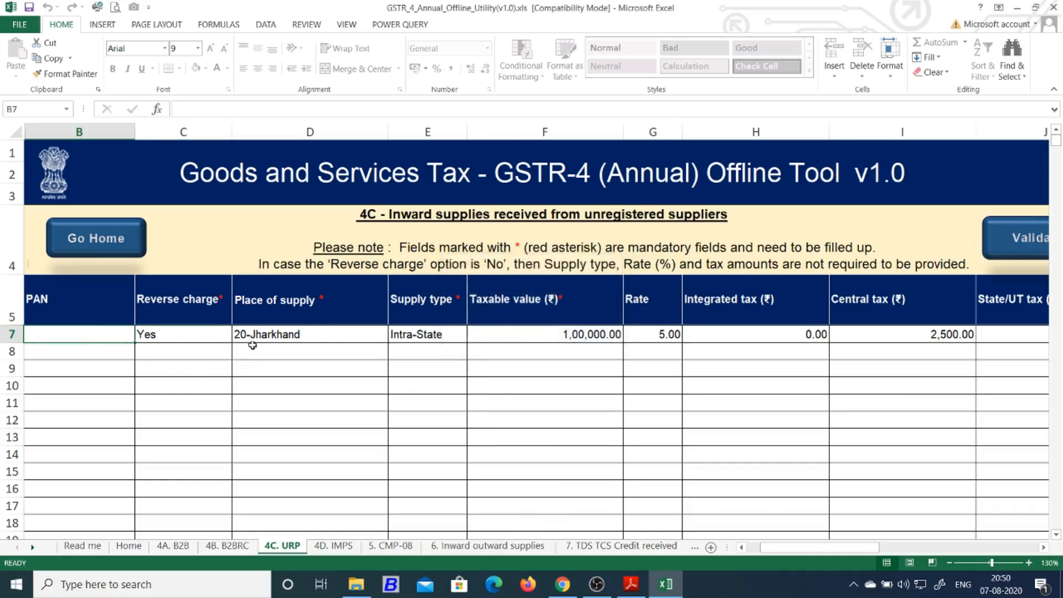
Glance at the empty 4D Import of services sheet, then move to the 5. CMP-08 summary
{"action": "left_click", "coordinate": [335, 546]}
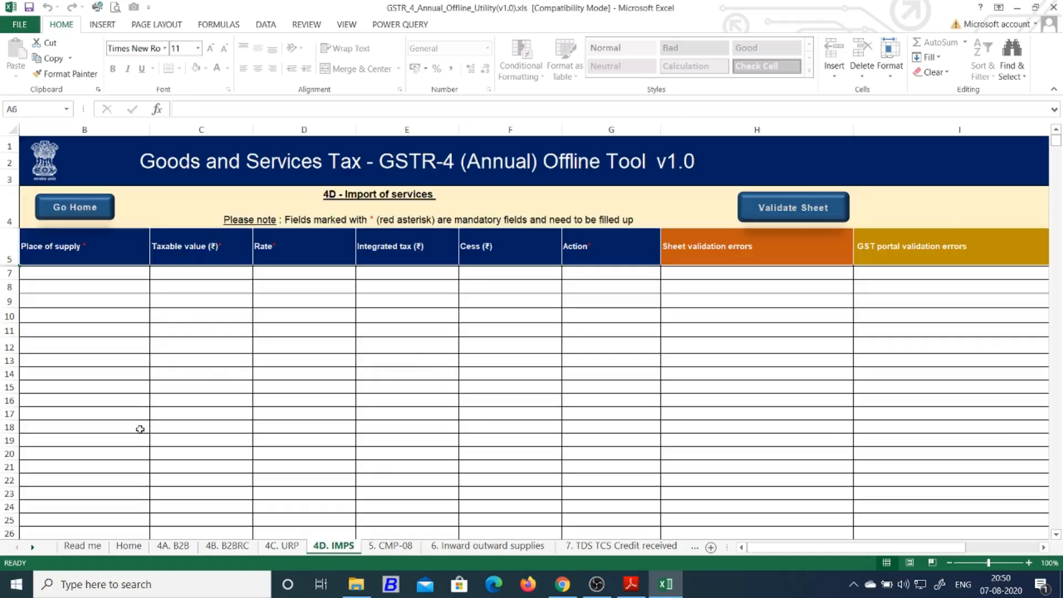
{"action": "left_click", "coordinate": [420, 349]}
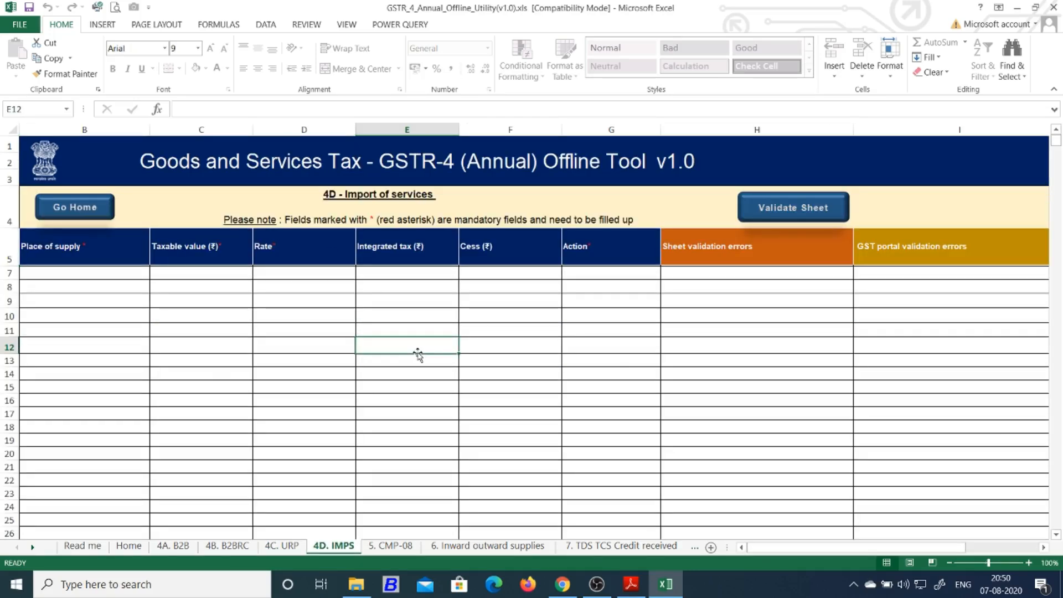
{"action": "left_click", "coordinate": [390, 545]}
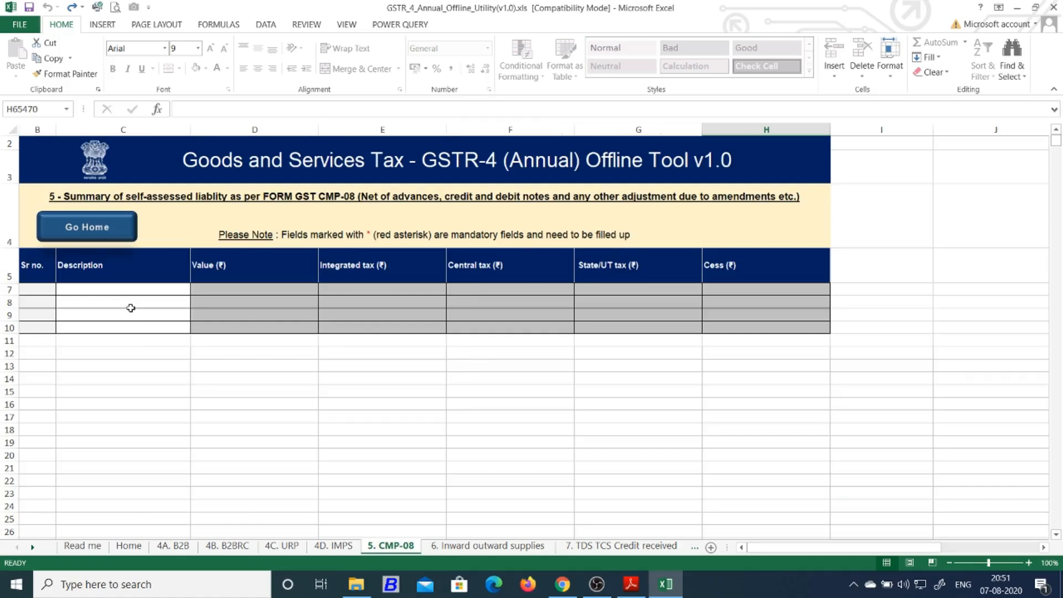
{"action": "scroll", "coordinate": [130, 306], "scroll_direction": "up", "scroll_amount": 2}
{"action": "scroll", "coordinate": [134, 314], "scroll_direction": "up", "scroll_amount": 1}
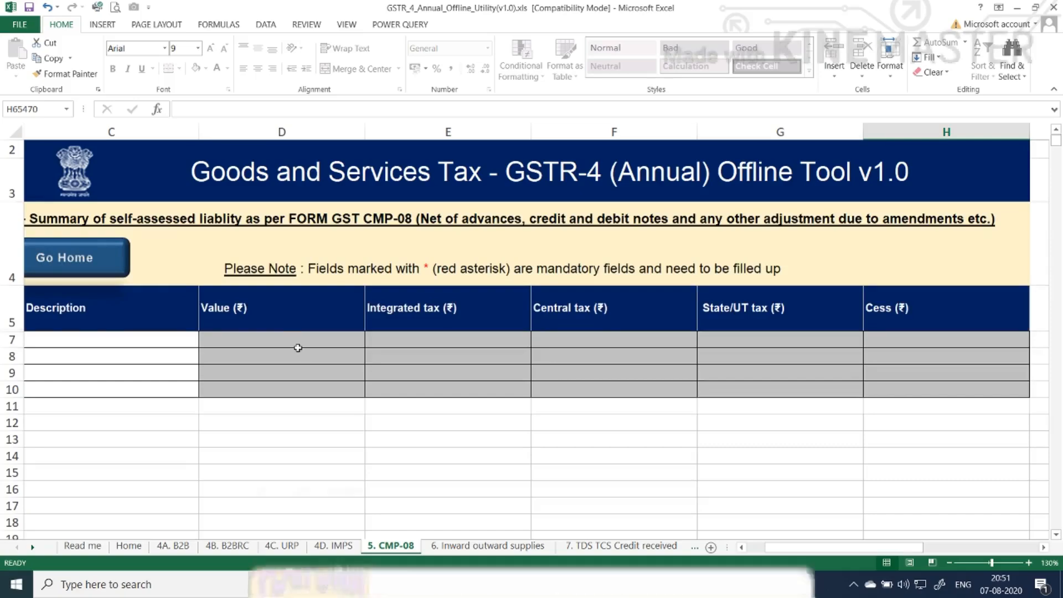
Read through the Read me guidance notes, including the row 60 Description, and return to 5. CMP-08
{"action": "left_click", "coordinate": [83, 545]}
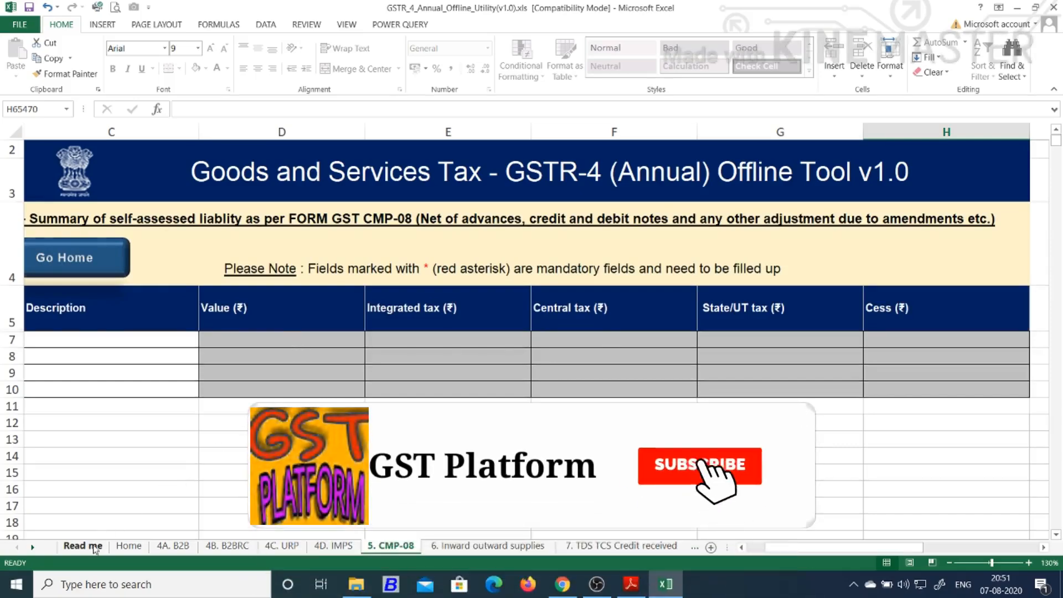
{"action": "scroll", "coordinate": [205, 426], "scroll_direction": "down", "scroll_amount": 10}
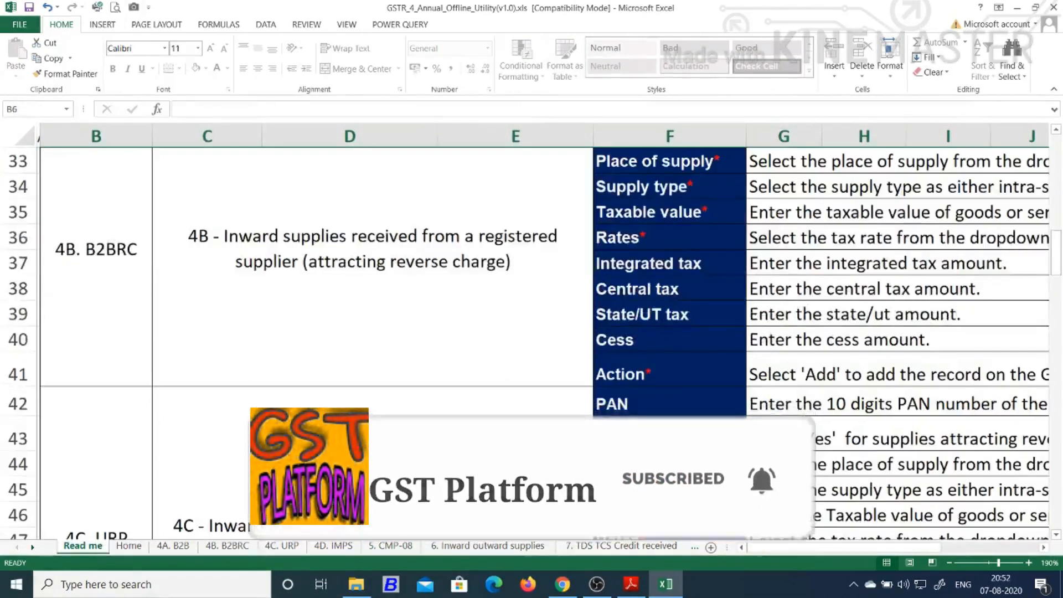
{"action": "scroll", "coordinate": [323, 434], "scroll_direction": "down", "scroll_amount": 6}
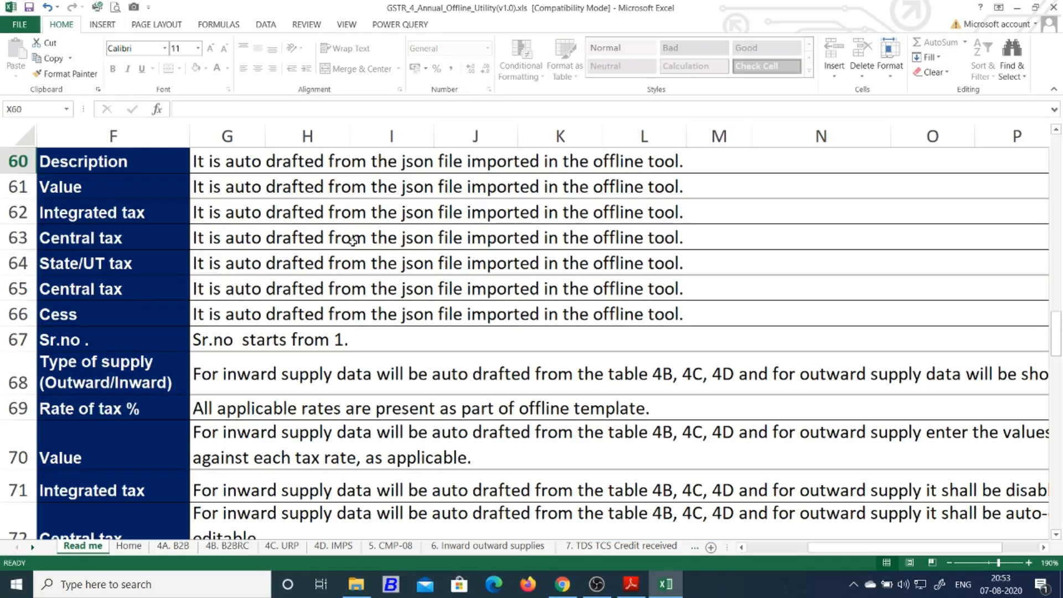
{"action": "left_click", "coordinate": [352, 239]}
{"action": "scroll", "coordinate": [332, 238], "scroll_direction": "up", "scroll_amount": 1}
{"action": "left_click", "coordinate": [268, 235]}
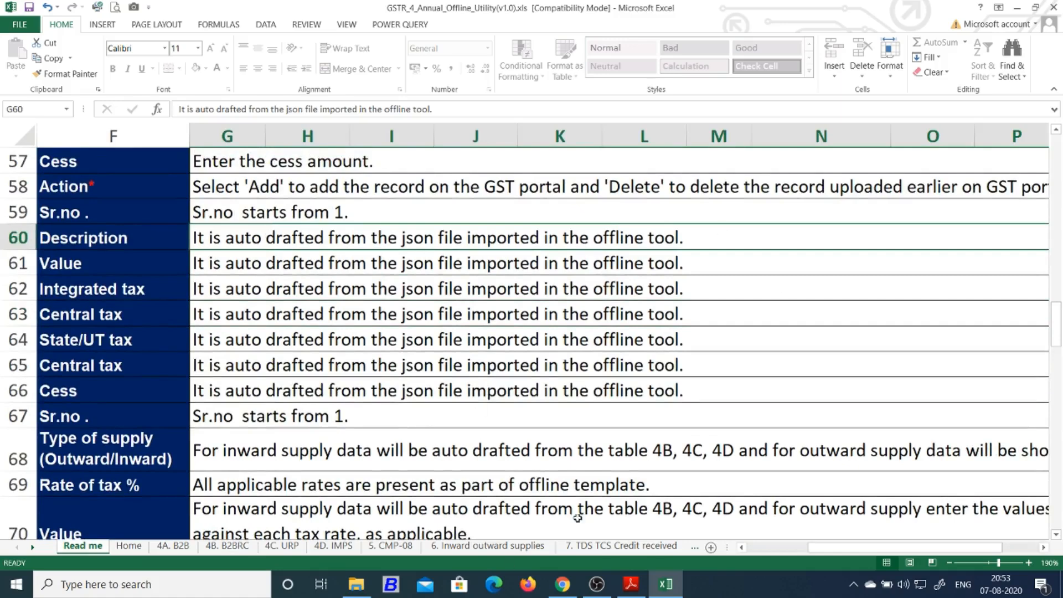
{"action": "left_click", "coordinate": [391, 546]}
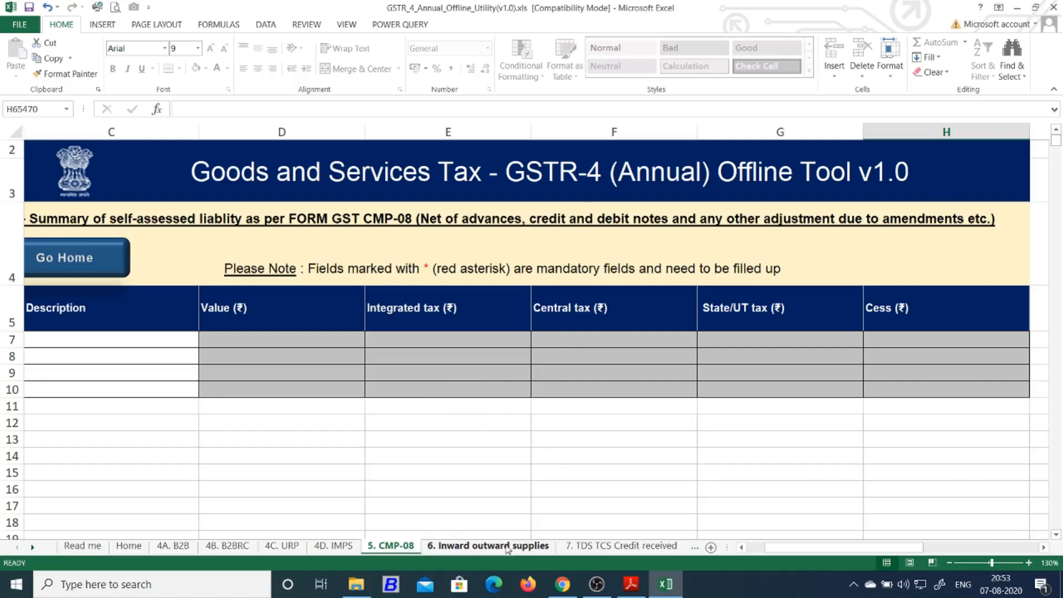
Look over the value and tax cells on the 6. Inward outward supplies sheet
{"action": "left_click", "coordinate": [487, 546]}
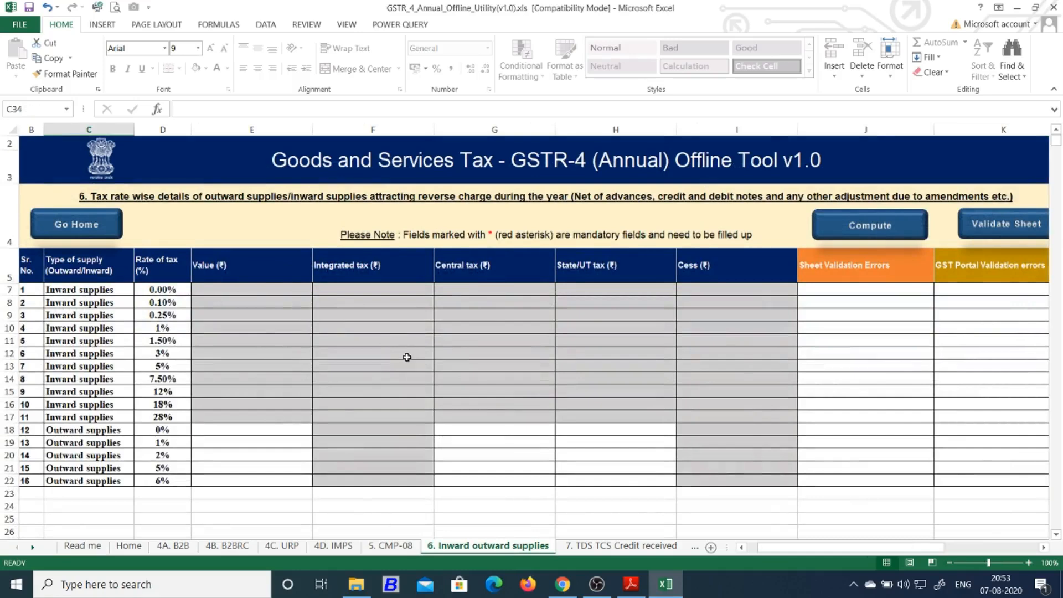
{"action": "scroll", "coordinate": [407, 358], "scroll_direction": "up", "scroll_amount": 2}
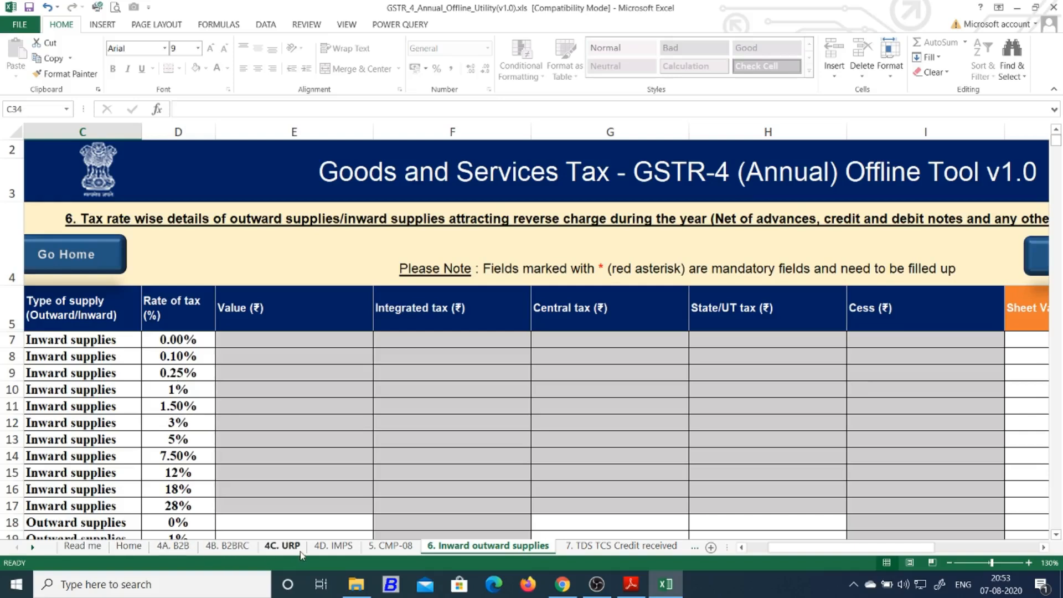
{"action": "left_click", "coordinate": [475, 406]}
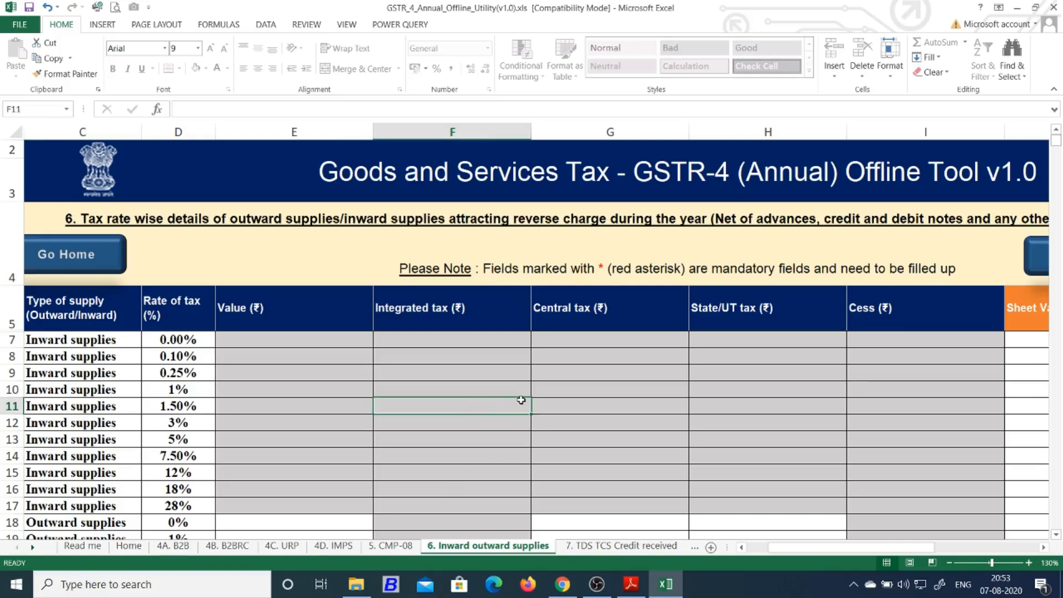
{"action": "scroll", "coordinate": [521, 400], "scroll_direction": "down", "scroll_amount": 2}
{"action": "scroll", "coordinate": [527, 399], "scroll_direction": "up", "scroll_amount": 2}
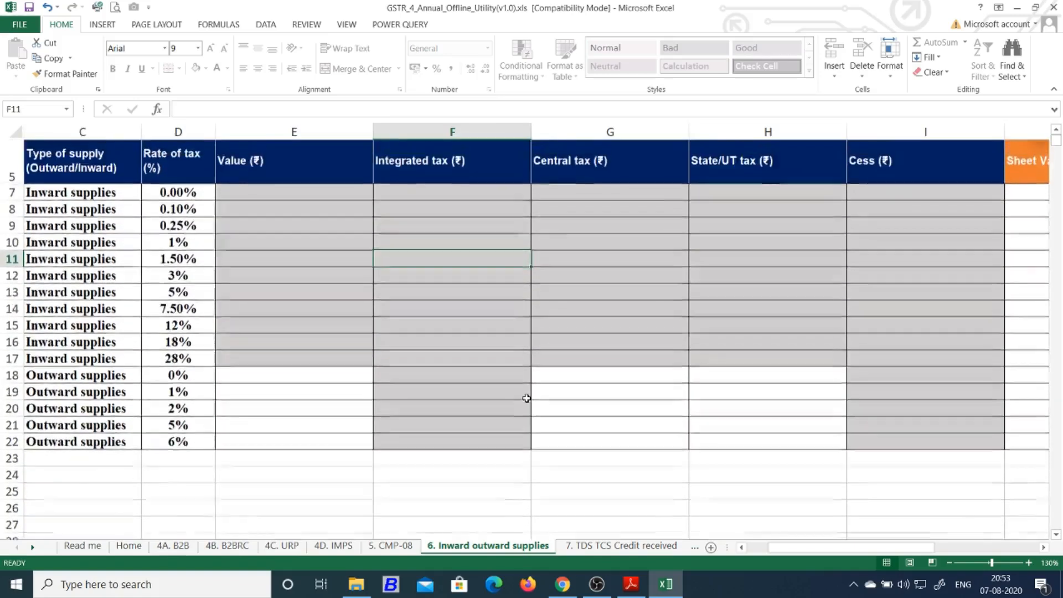
{"action": "scroll", "coordinate": [190, 484], "scroll_direction": "down", "scroll_amount": 2}
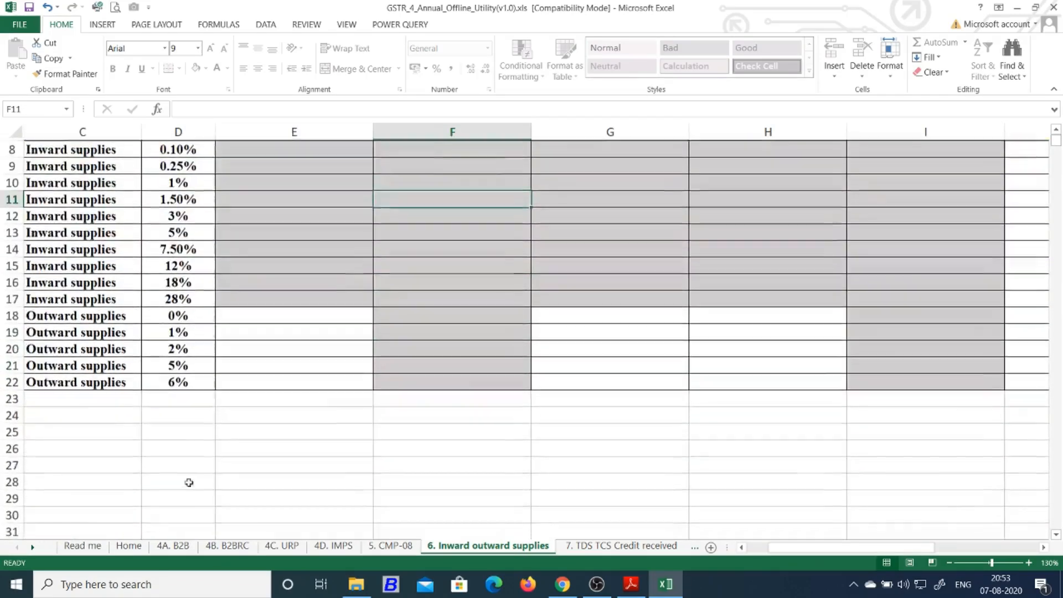
{"action": "left_click_drag", "start_coordinate": [170, 314], "coordinate": [309, 393]}
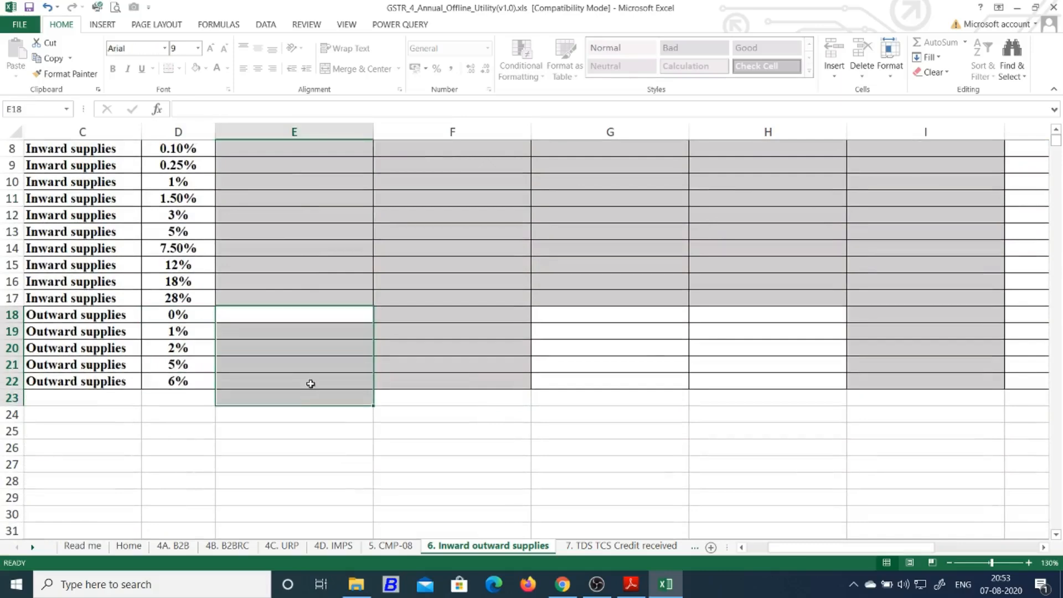
{"action": "left_click", "coordinate": [714, 338]}
{"action": "scroll", "coordinate": [714, 339], "scroll_direction": "up", "scroll_amount": 2}
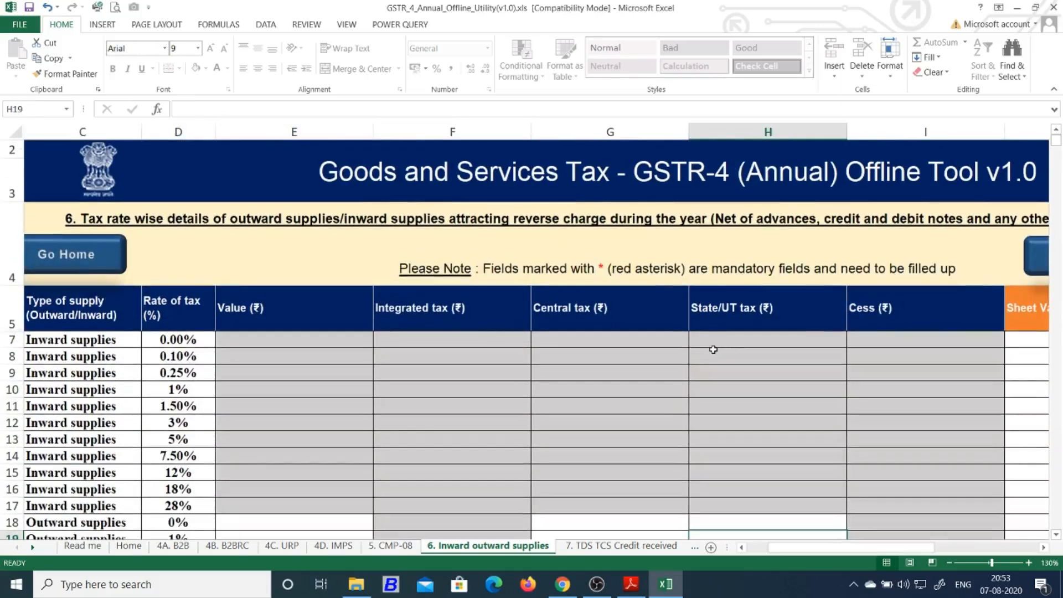
View the 7. TDS TCS Credit received sheet, go back to Read me, and bring up the GST PLATFORM PDF
{"action": "left_click", "coordinate": [623, 547]}
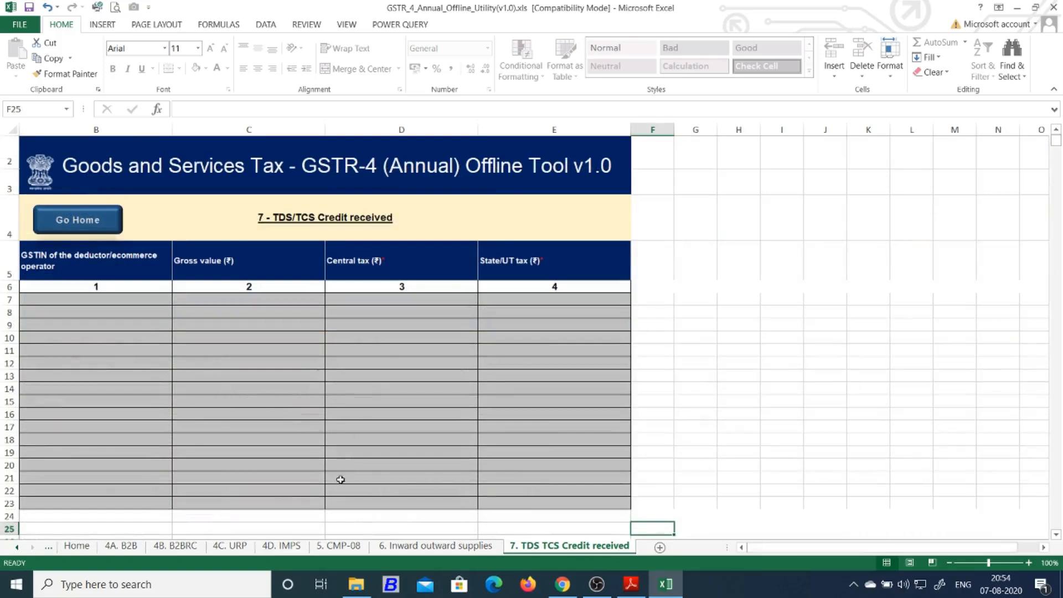
{"action": "left_click", "coordinate": [435, 546]}
{"action": "left_click", "coordinate": [346, 547]}
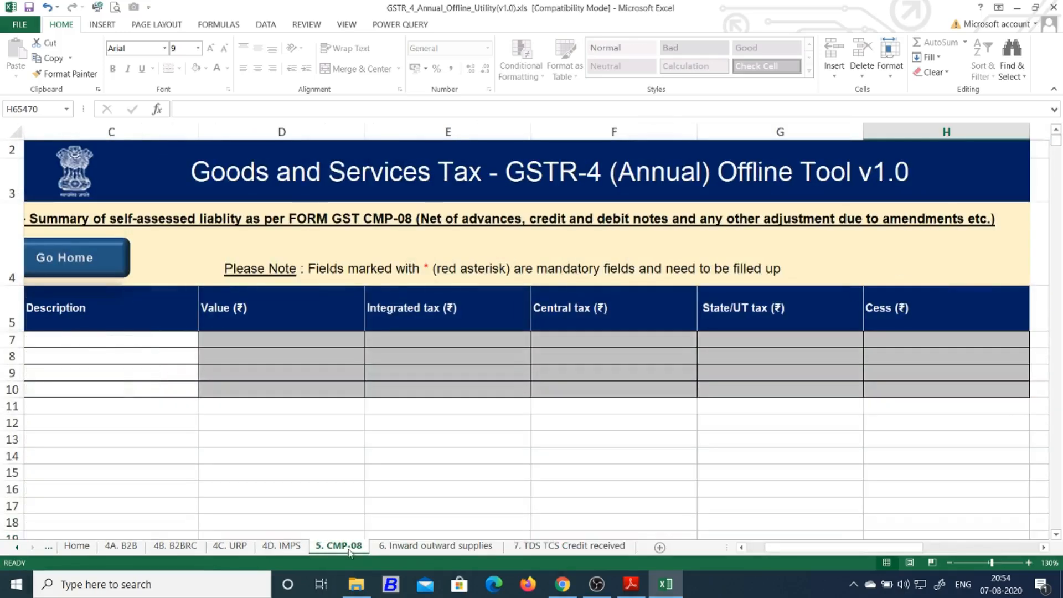
{"action": "left_click", "coordinate": [49, 548]}
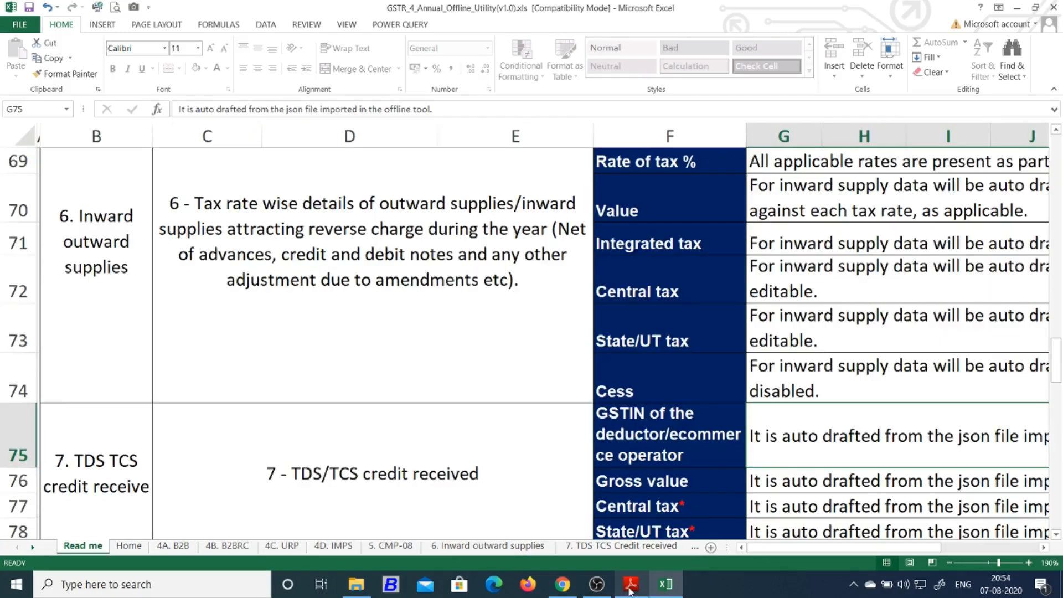
{"action": "left_click", "coordinate": [632, 584]}
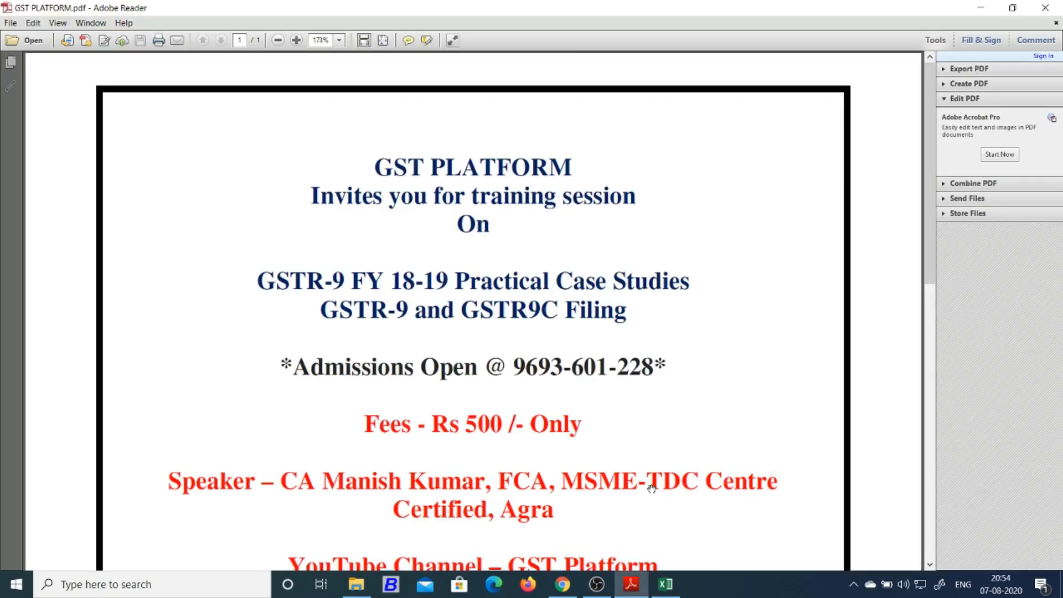
Zoom the GST PLATFORM flyer to 200% and shift the view slightly right
{"action": "scroll", "coordinate": [651, 484], "scroll_direction": "down", "scroll_amount": 4}
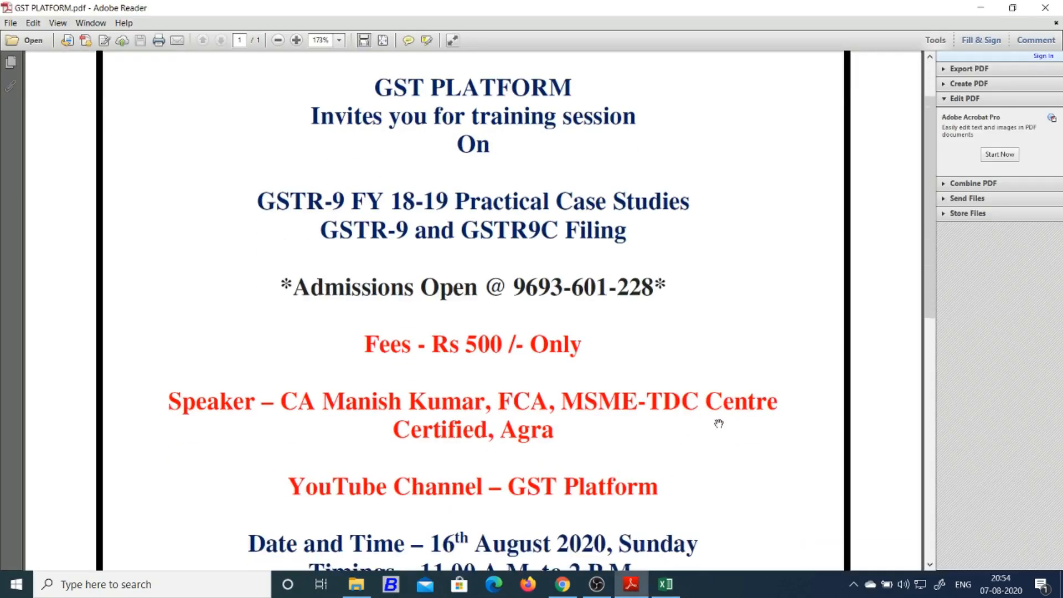
{"action": "scroll", "coordinate": [719, 424], "scroll_direction": "up", "scroll_amount": 1}
{"action": "scroll", "coordinate": [720, 424], "scroll_direction": "up", "scroll_amount": 1}
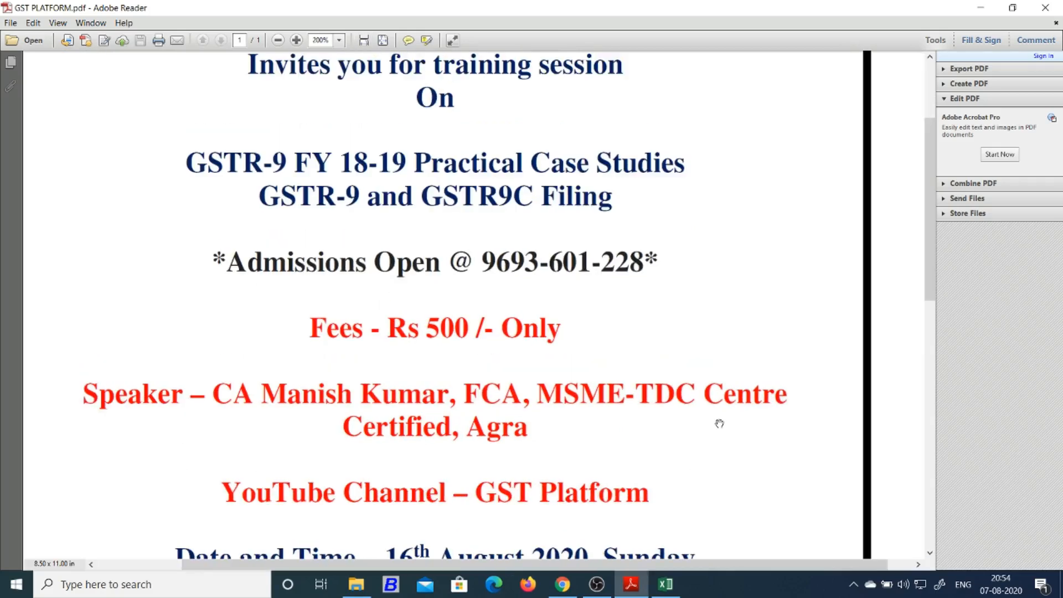
{"action": "left_click_drag", "start_coordinate": [653, 566], "coordinate": [653, 569]}
{"action": "left_click_drag", "start_coordinate": [620, 574], "coordinate": [633, 572]}
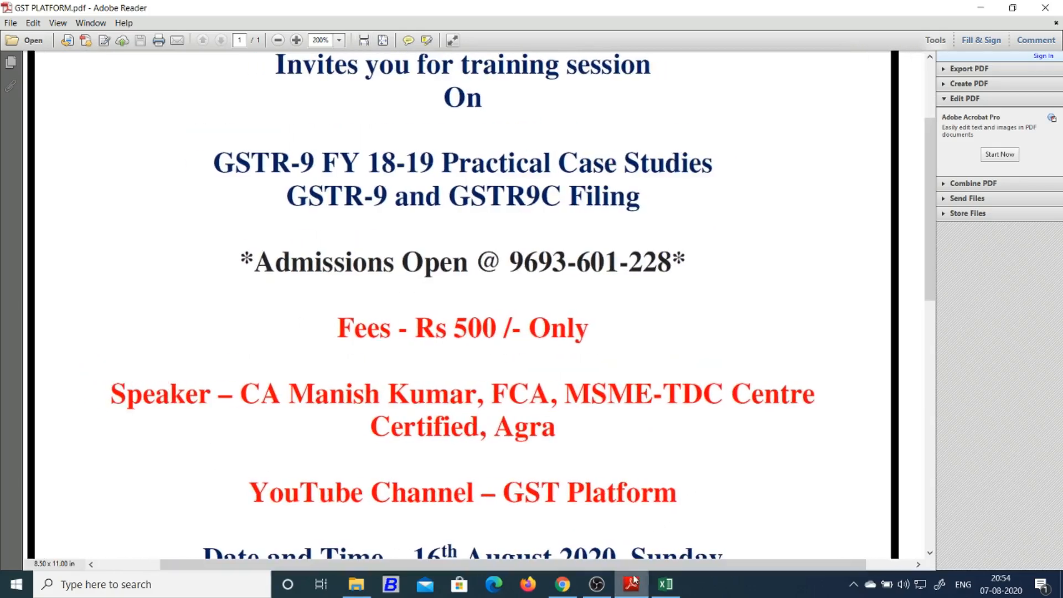